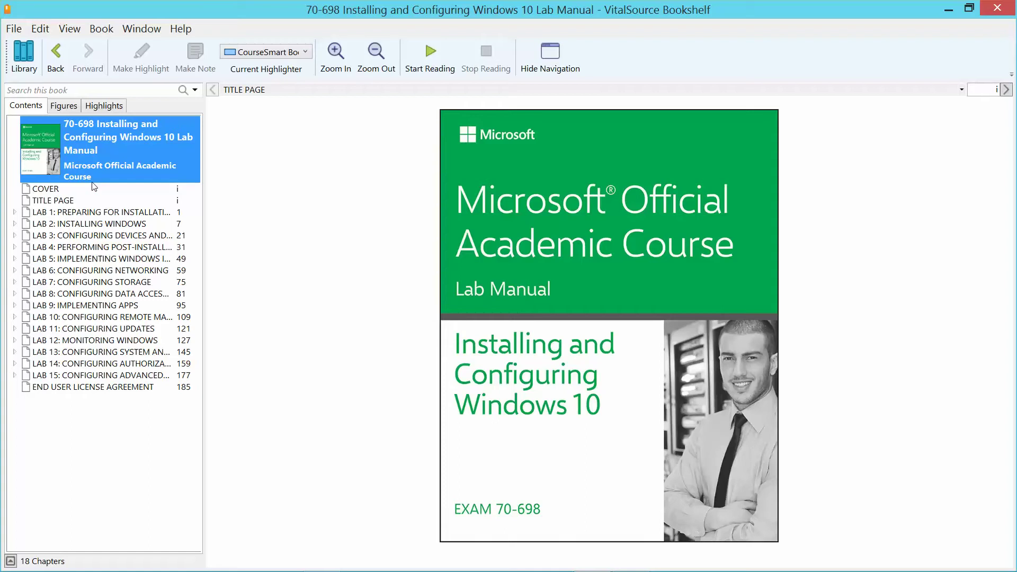
Open Lab 1 in the Bookshelf Contents pane, then minimize the lab manual window.
left_click(112, 214)
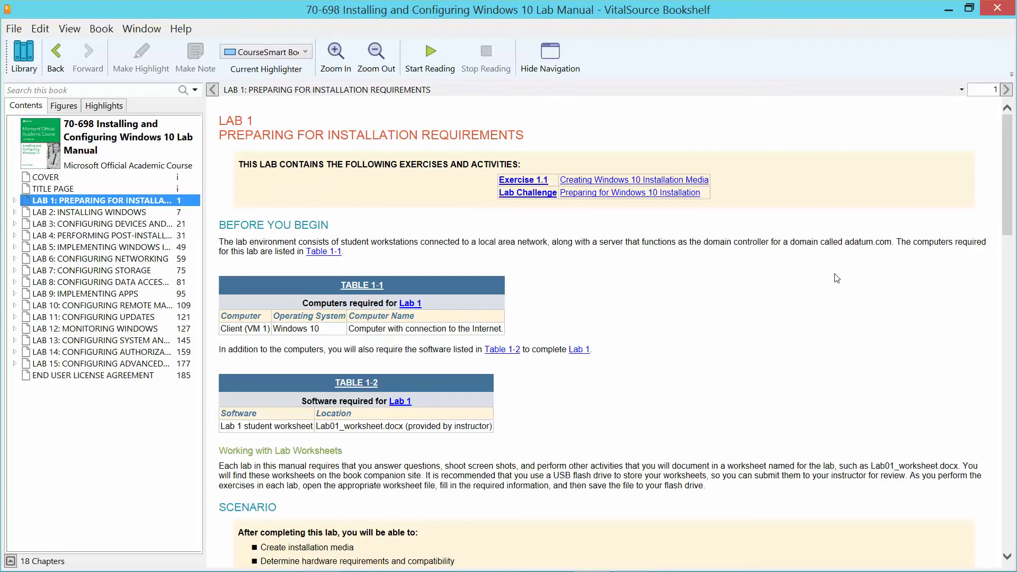
left_click(947, 9)
Restore Hyper-V Manager, select LON-CL3, and look over the host's switches in Virtual Switch Manager.
mouse_move(516, 570)
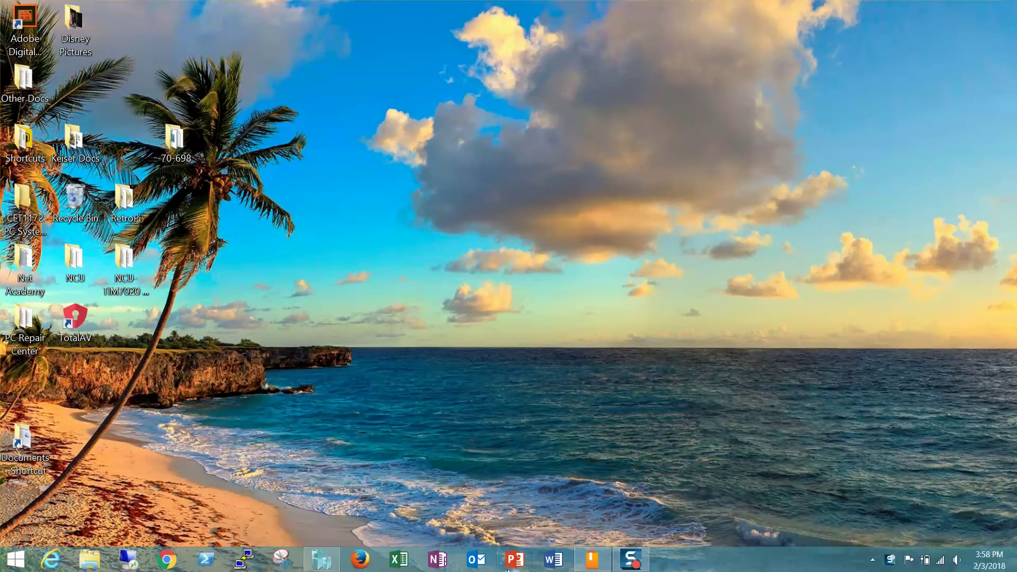
left_click(321, 560)
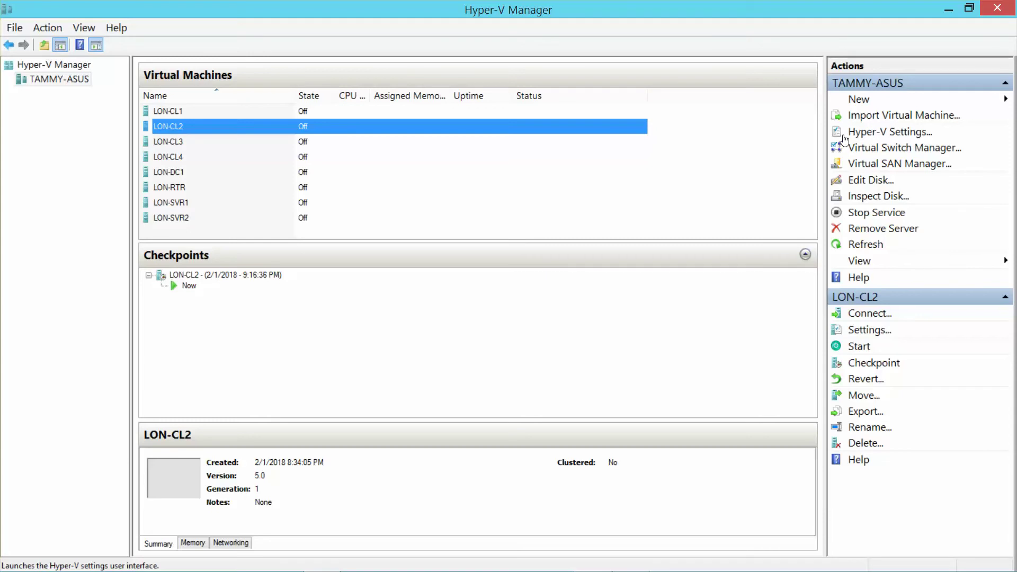
left_click(174, 142)
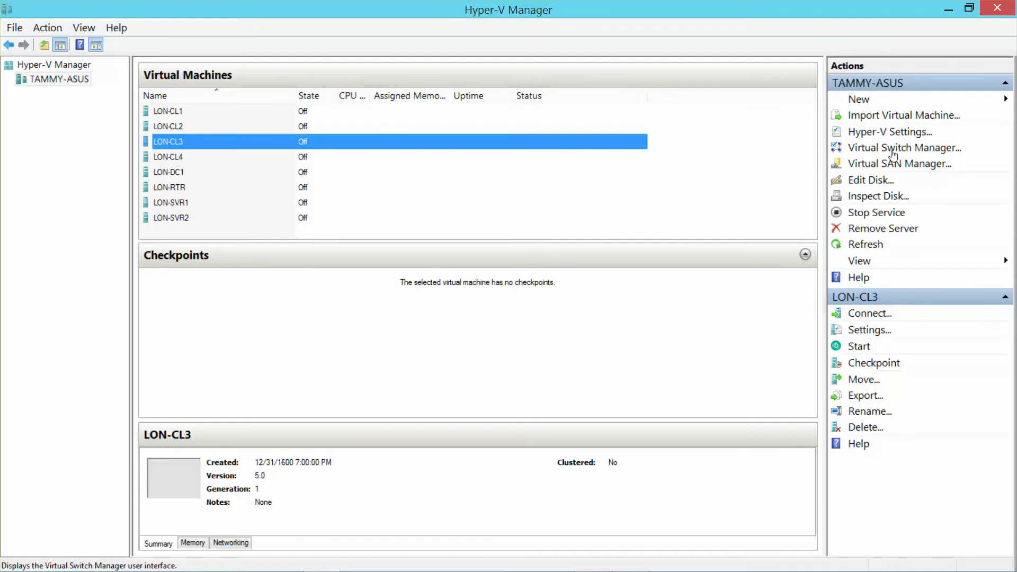
left_click(894, 150)
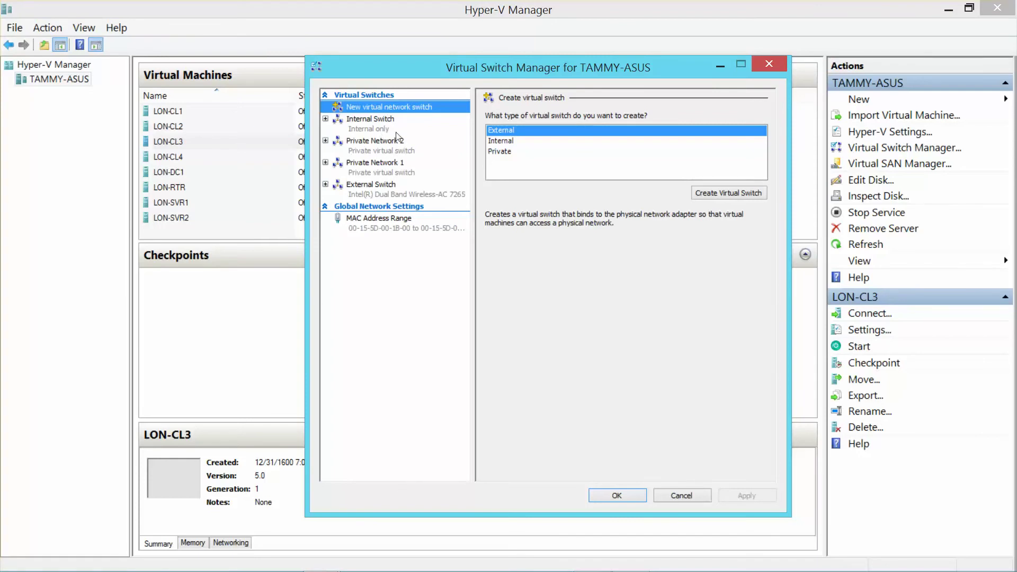
left_click(768, 65)
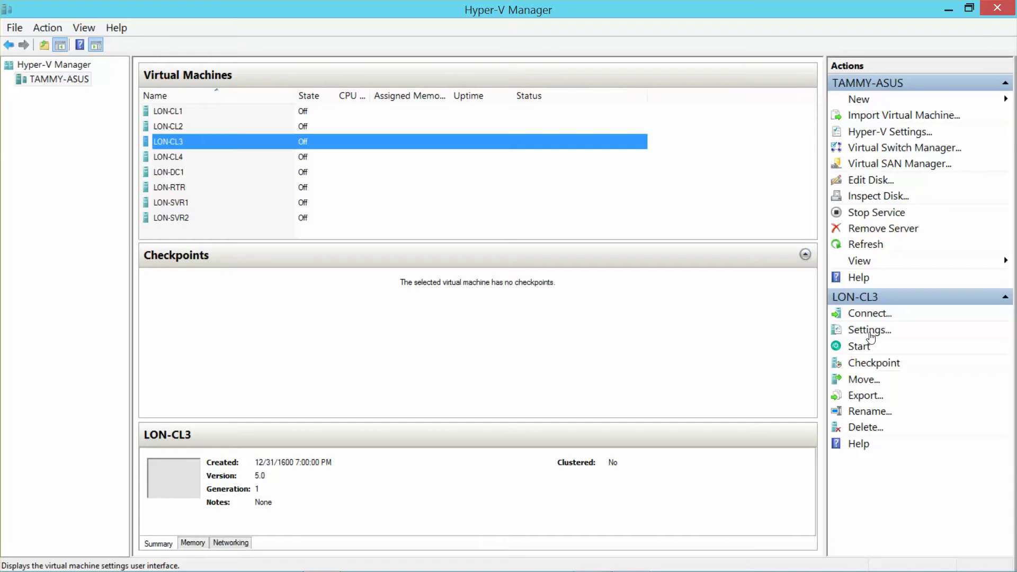
Add a new network adapter on the Internal Switch to LON-CL3's settings and save them.
left_click(871, 333)
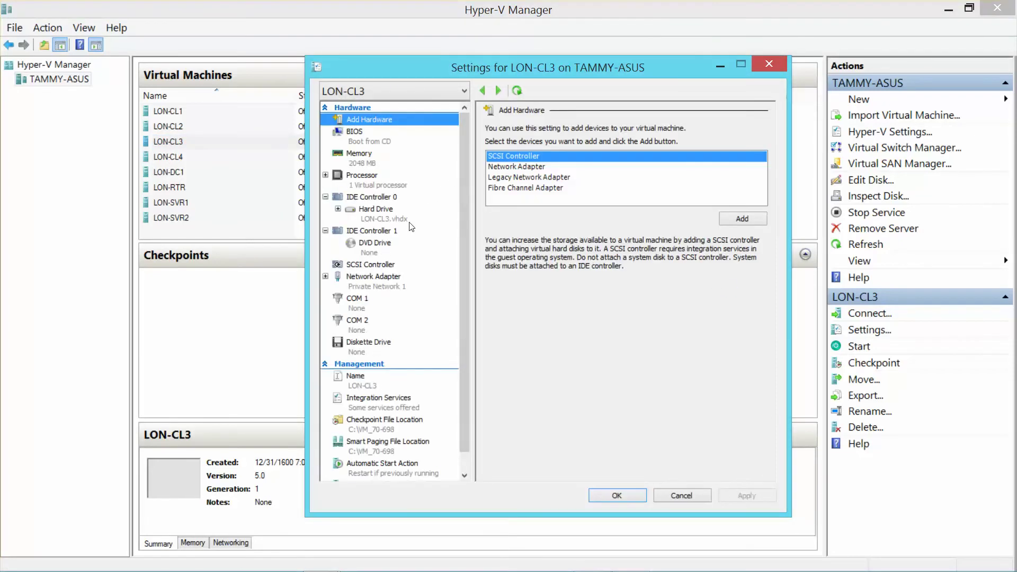
left_click(393, 281)
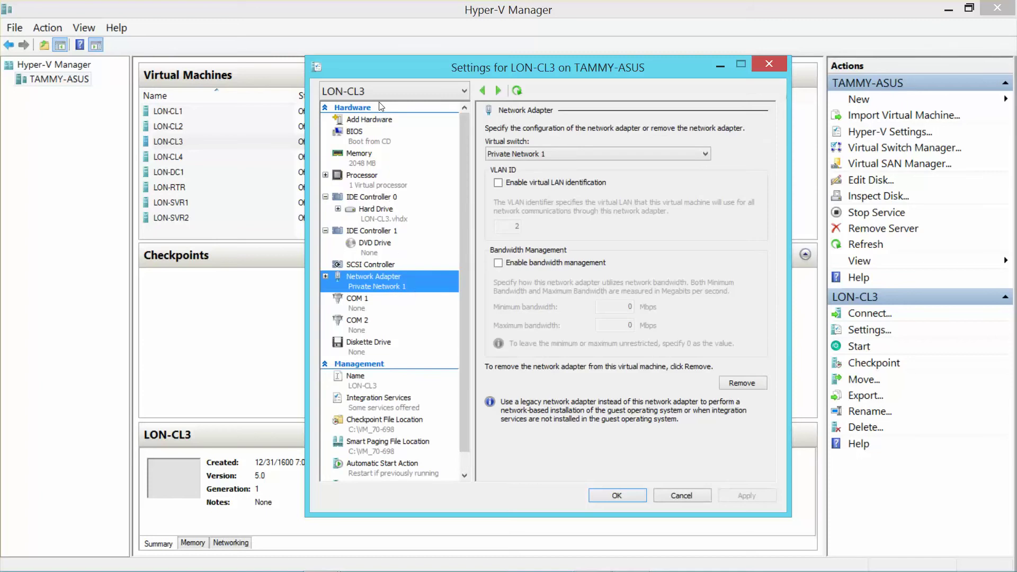
left_click(383, 120)
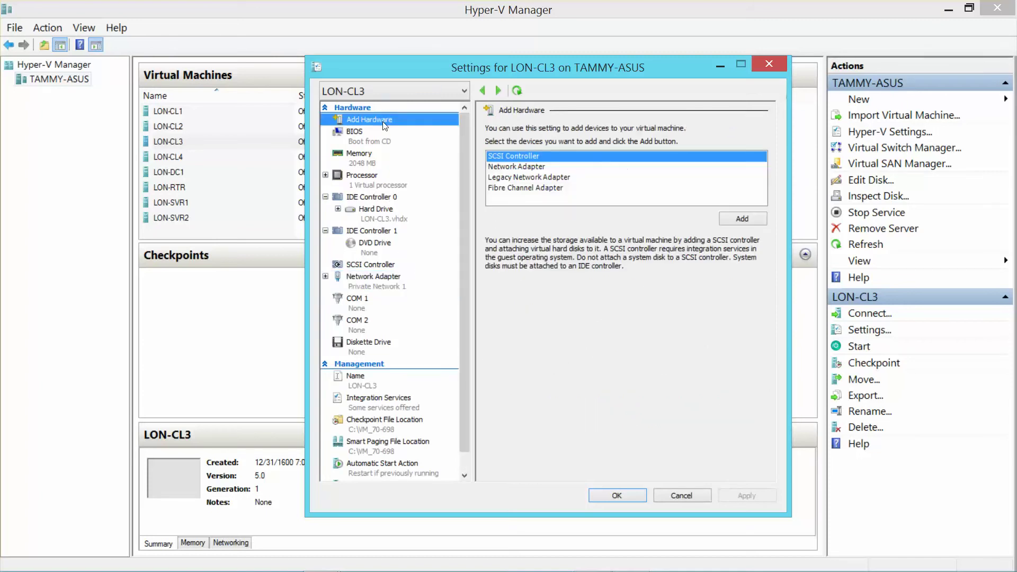
left_click(535, 169)
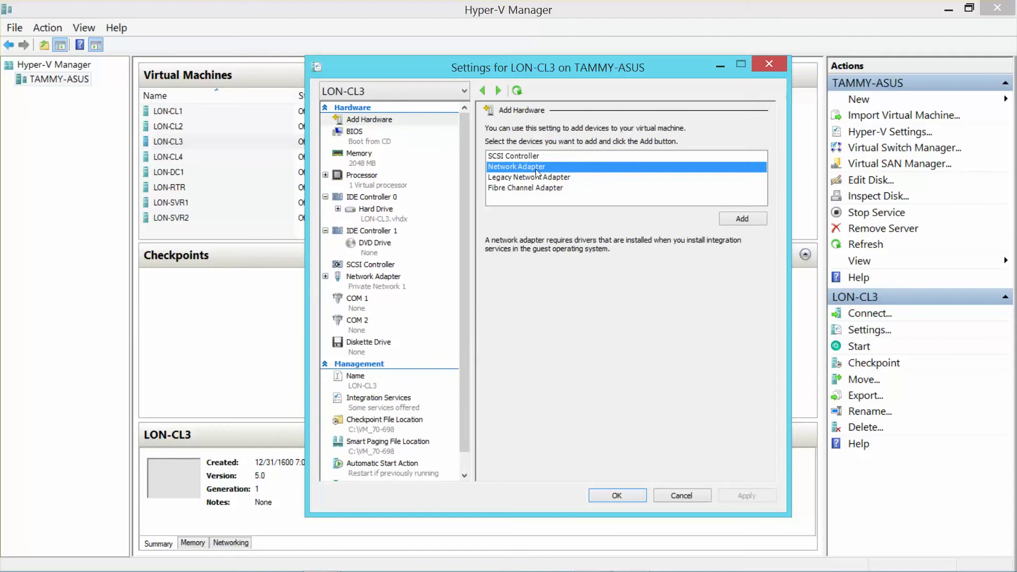
left_click(735, 224)
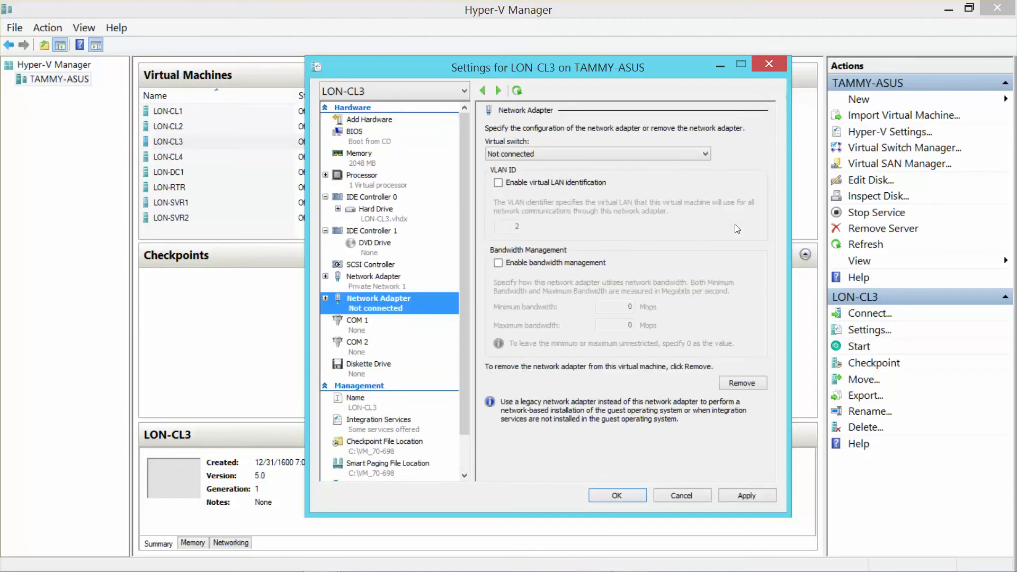
left_click(640, 155)
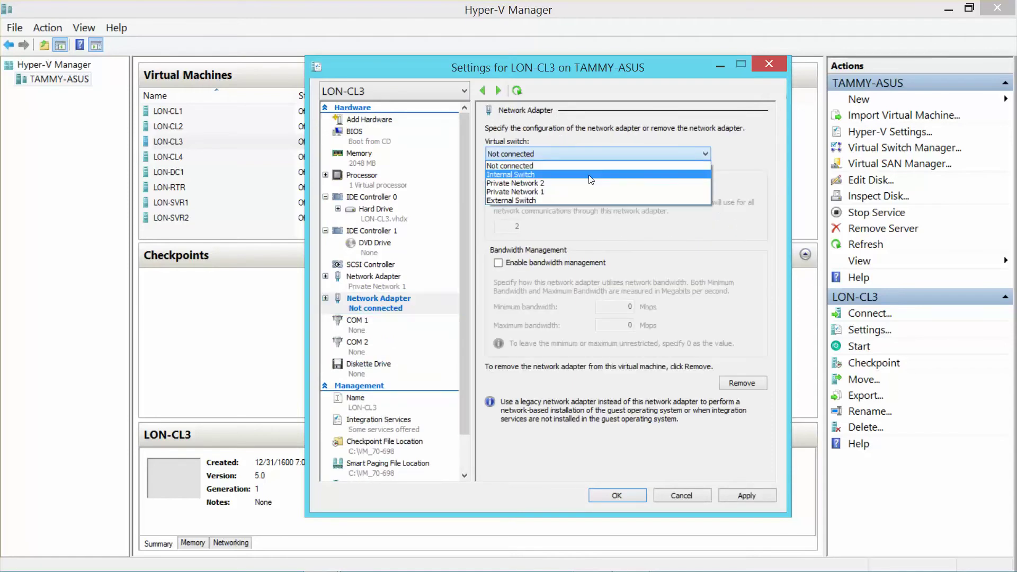
left_click(589, 175)
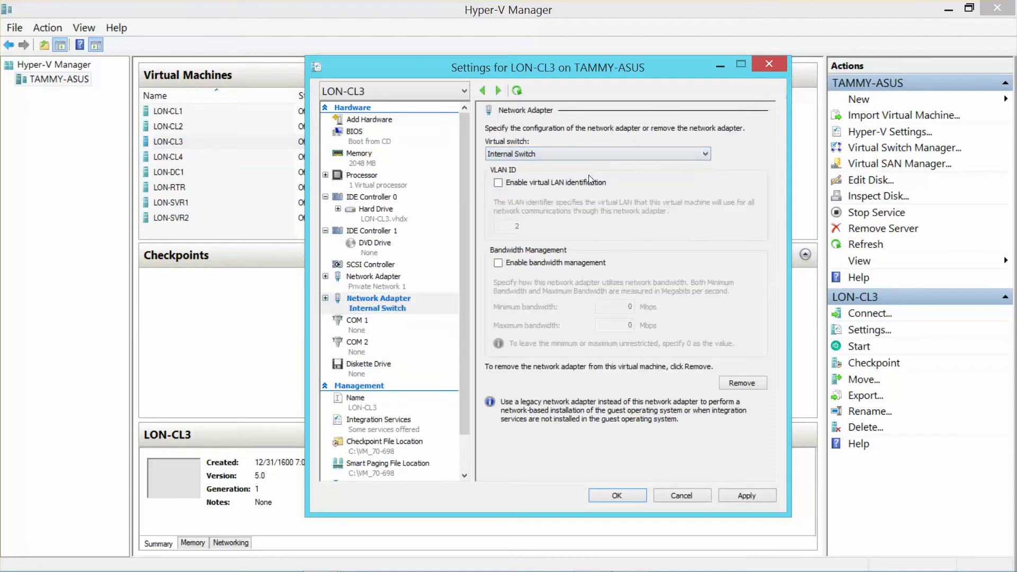
left_click(617, 495)
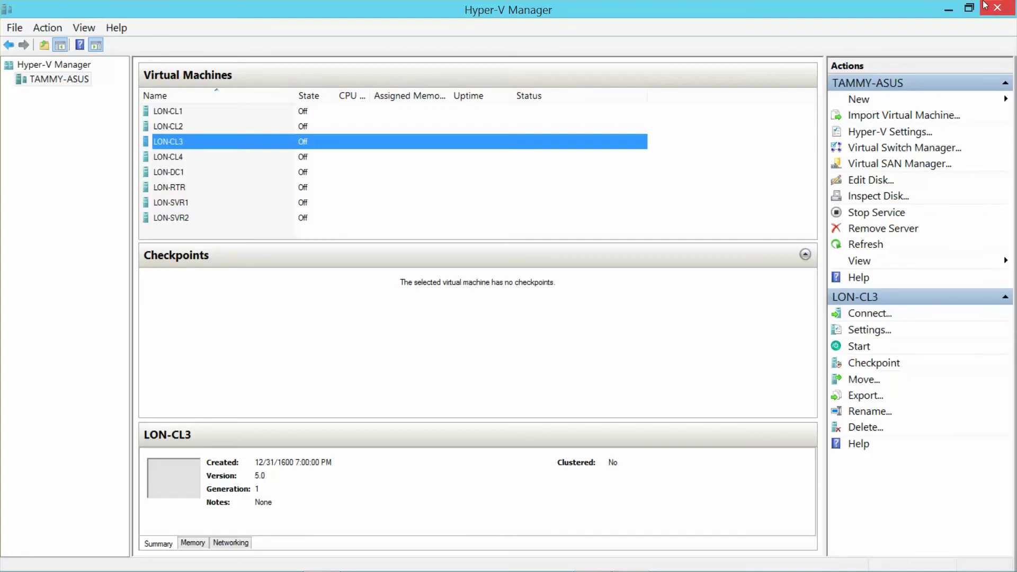
Minimize Hyper-V Manager and, in Packet Tracer, drag Server0 to the lower right beside Server1.
left_click(948, 9)
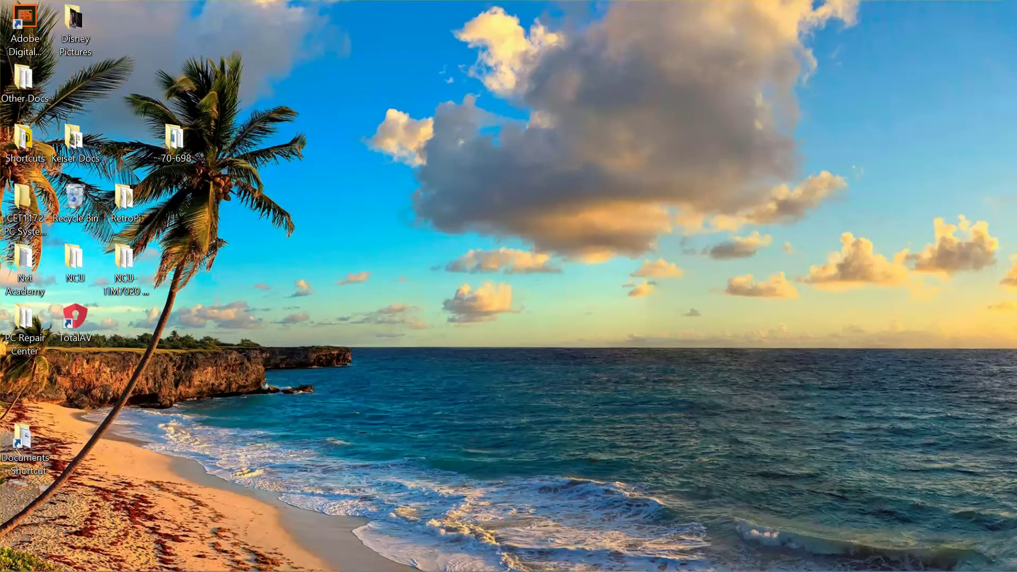
mouse_move(640, 567)
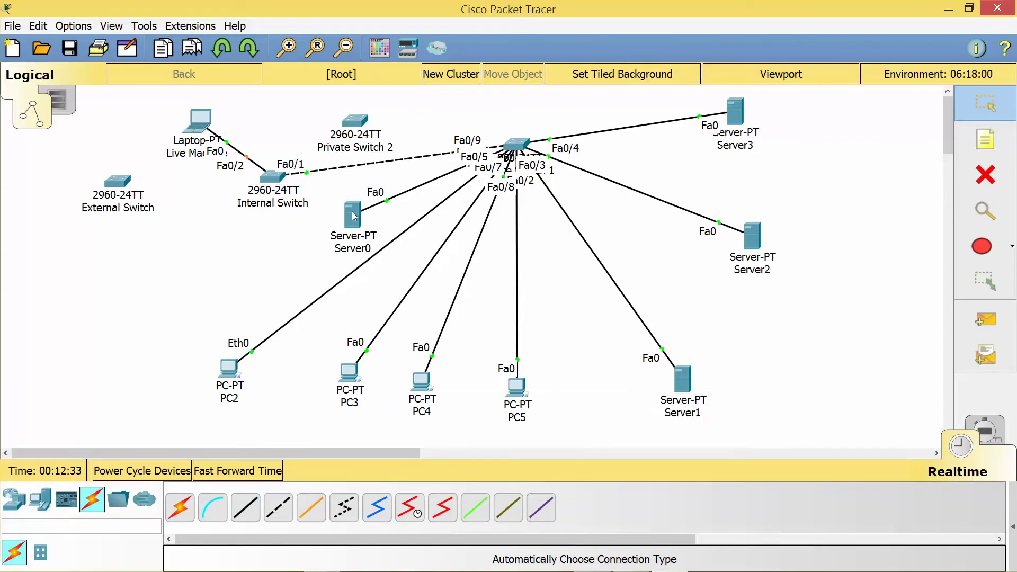
left_click_drag(354, 215, 793, 353)
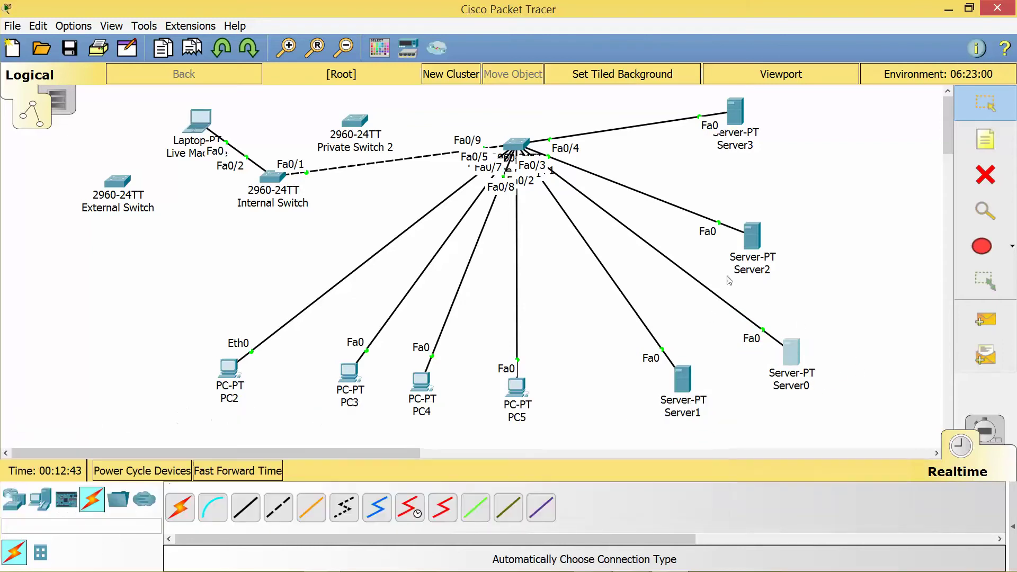
Nudge the central switch slightly right and move Private Switch 2 to the lower left.
mouse_move(744, 137)
mouse_move(532, 399)
left_click_drag(520, 150, 542, 155)
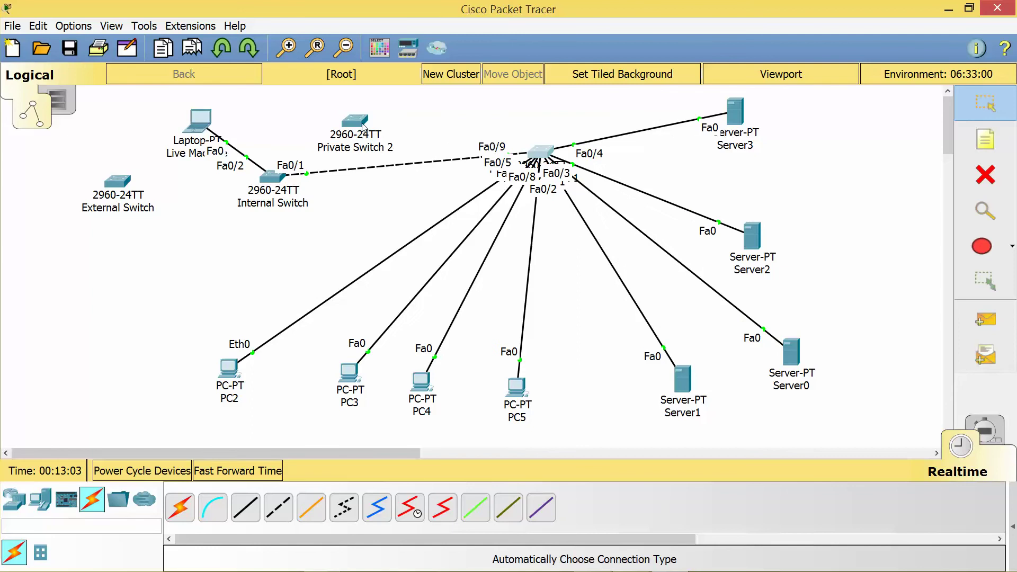
left_click_drag(364, 127, 403, 136)
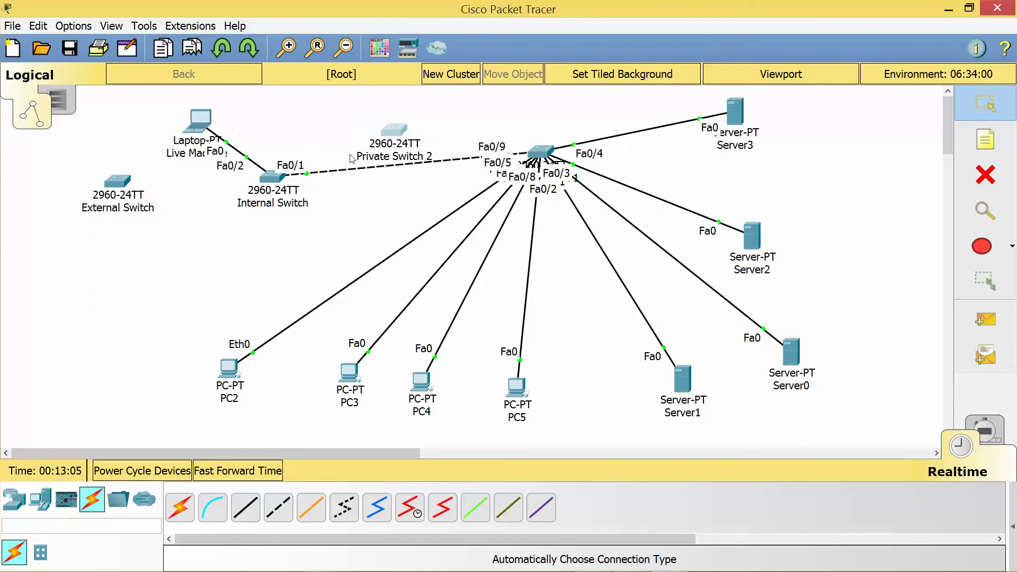
mouse_move(278, 186)
mouse_move(99, 211)
mouse_move(682, 381)
left_click_drag(417, 143, 154, 347)
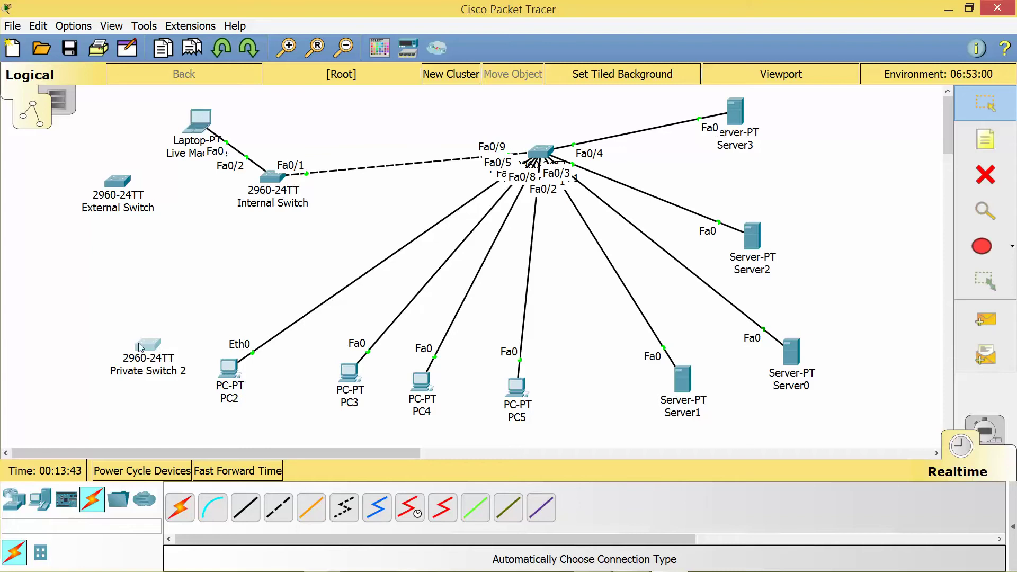
mouse_move(140, 347)
Move the External Switch below the Internal Switch and place Server0 beneath it.
left_click(691, 394)
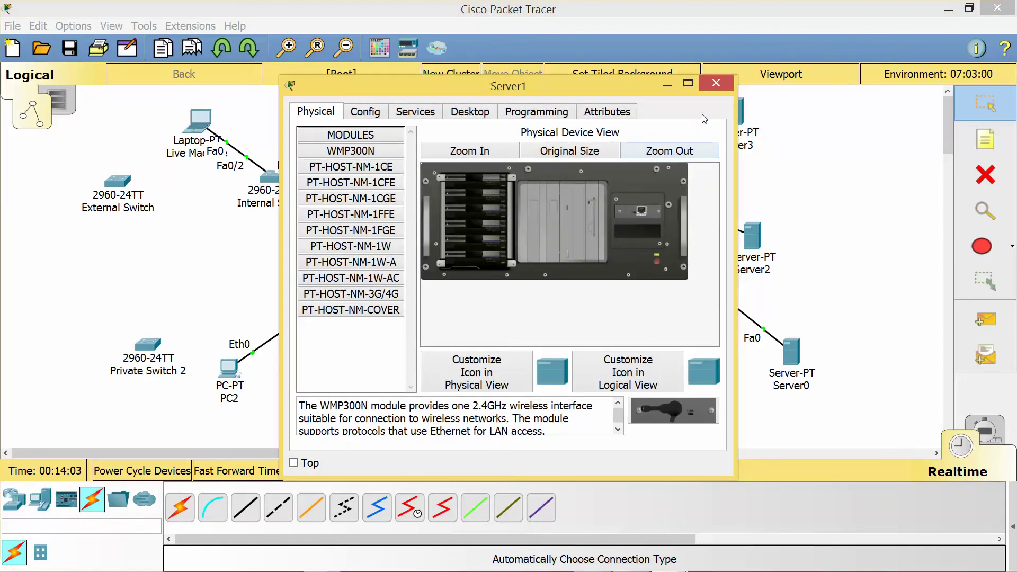
left_click(716, 83)
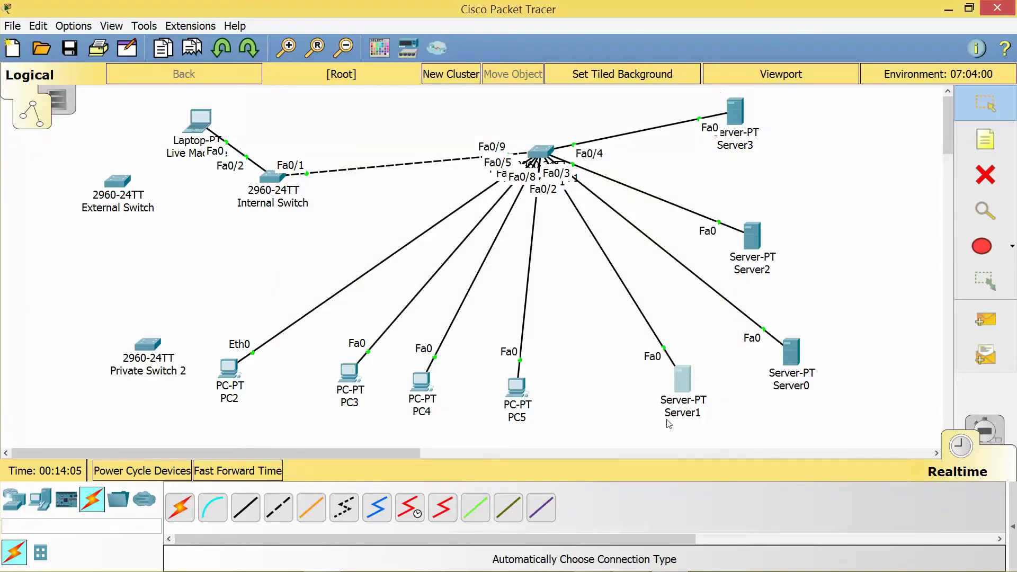
mouse_move(688, 391)
mouse_move(686, 380)
left_click_drag(122, 186, 252, 236)
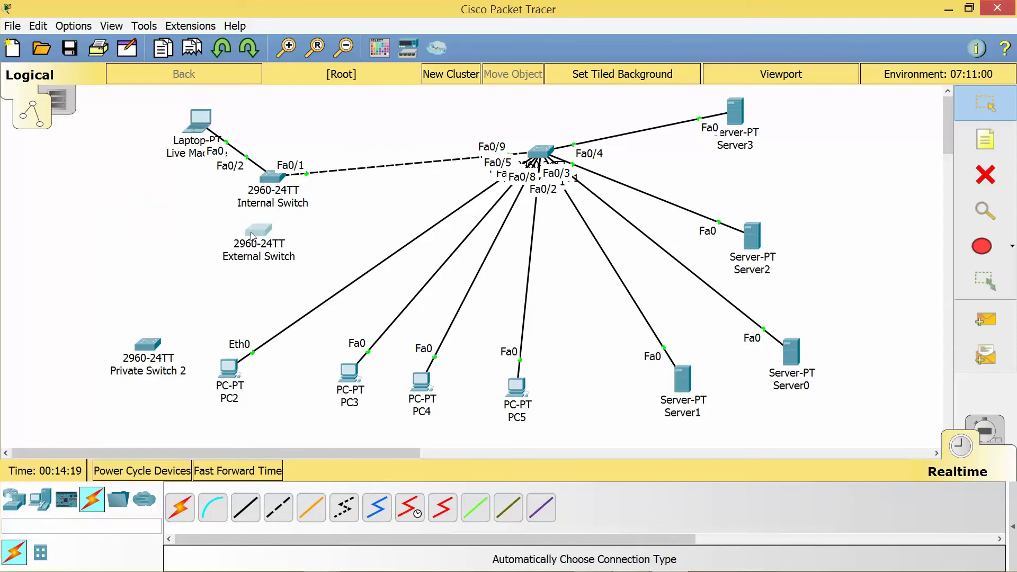
left_click_drag(790, 359, 211, 315)
Try fitting the PT-HOST-NM-1CFE module into Server0, then exit Packet Tracer without saving.
left_click(212, 310)
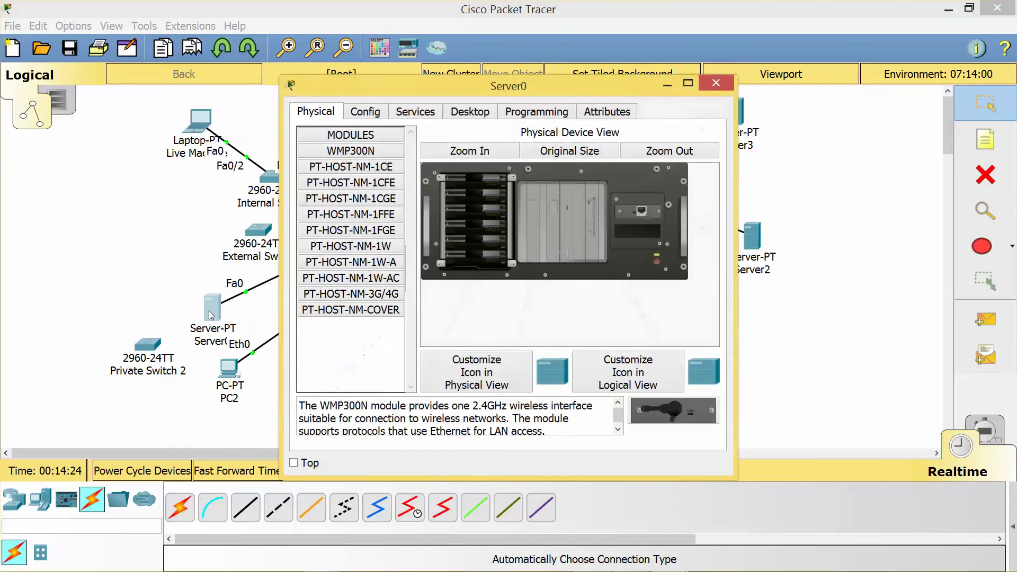
left_click(366, 186)
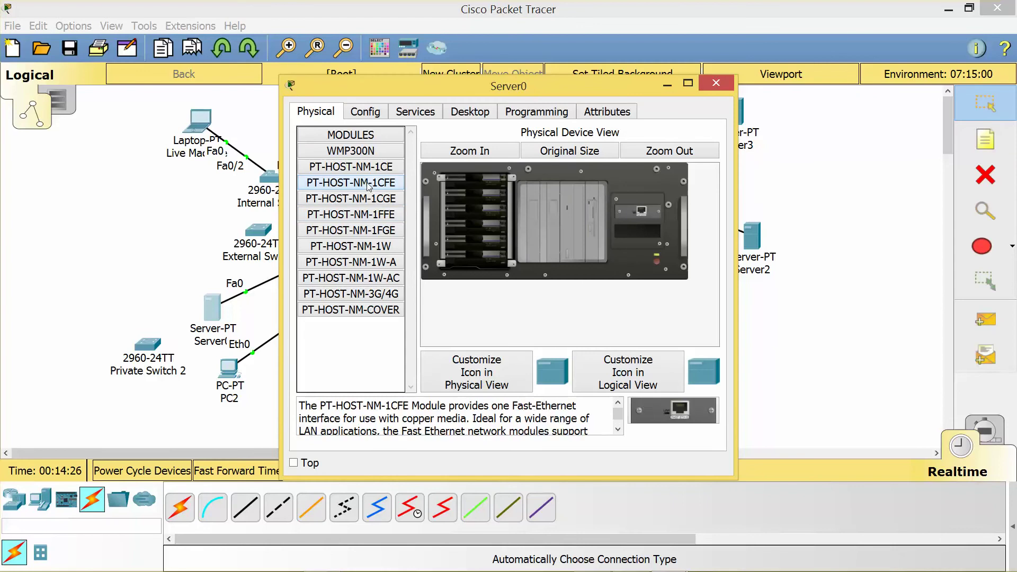
left_click_drag(680, 411, 466, 196)
left_click(715, 84)
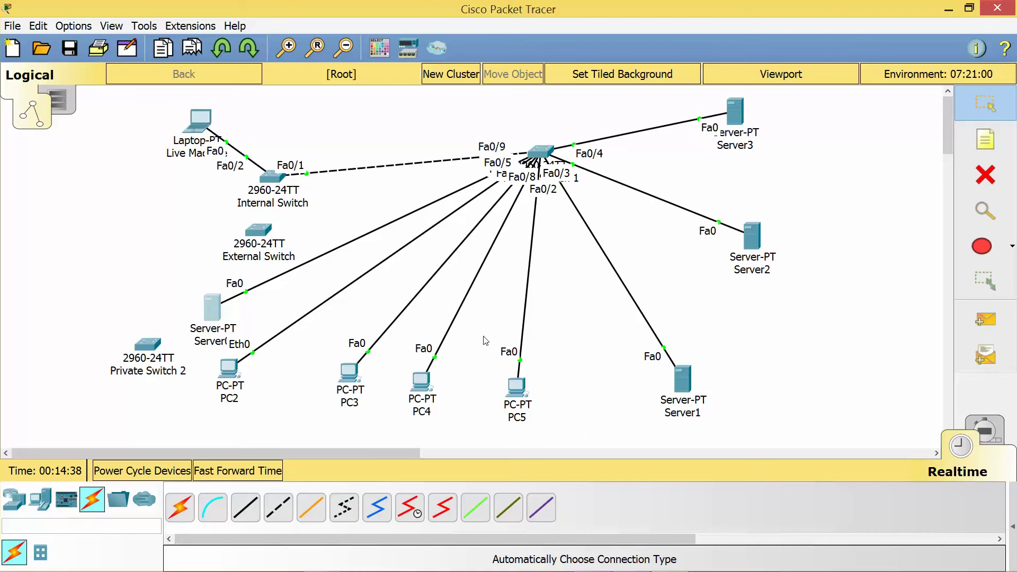
left_click(1003, 5)
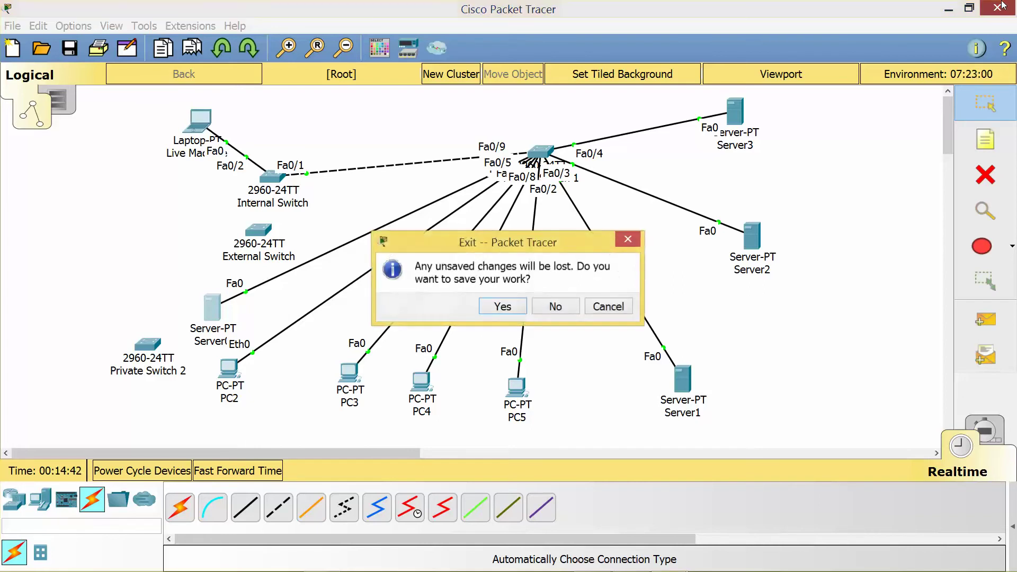
left_click(565, 309)
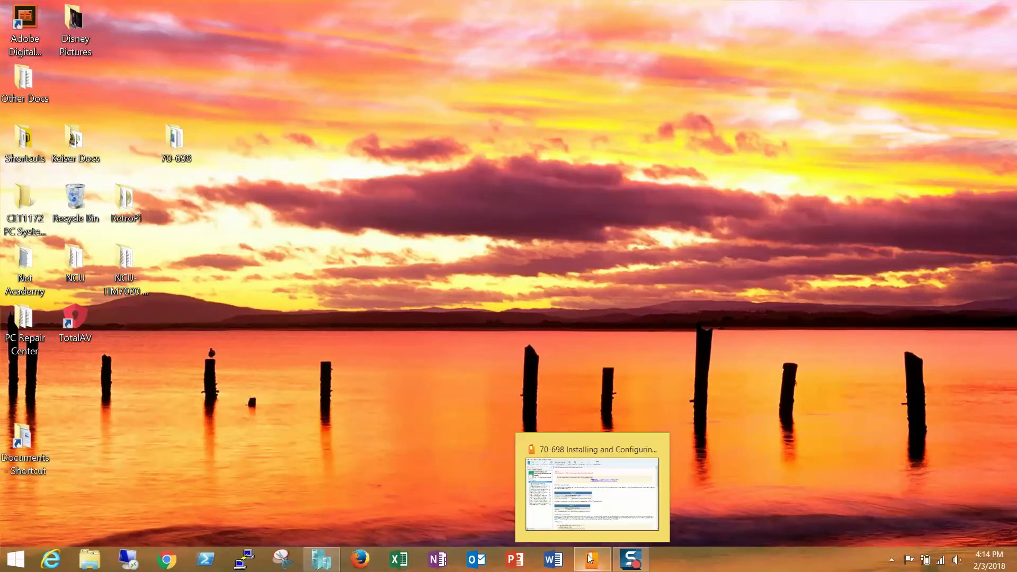
Scroll the lab manual to Exercise 1.1, Creating Windows 10 Installation Media, then minimize it.
left_click(589, 558)
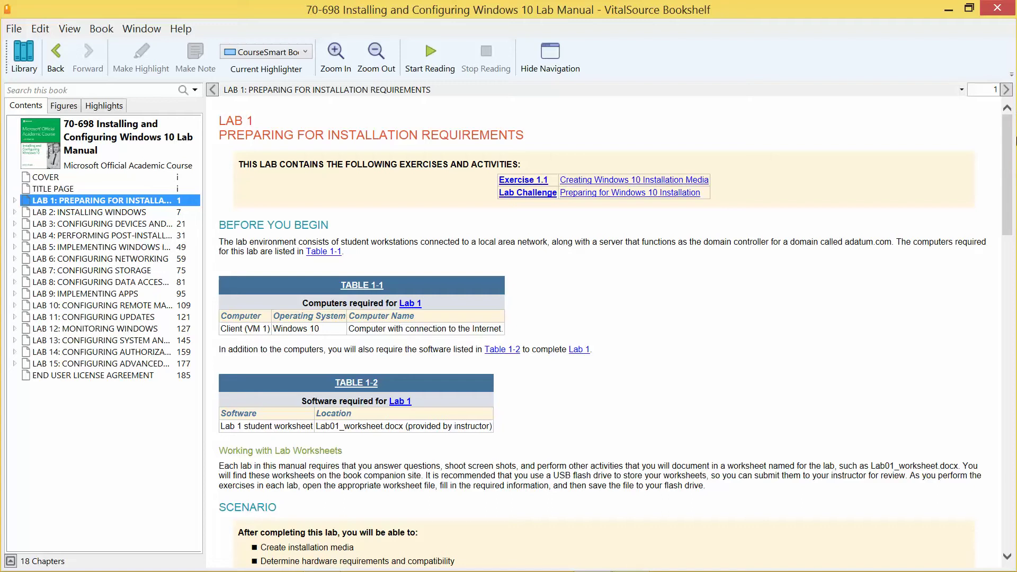
scroll(543, 286, "down", 3)
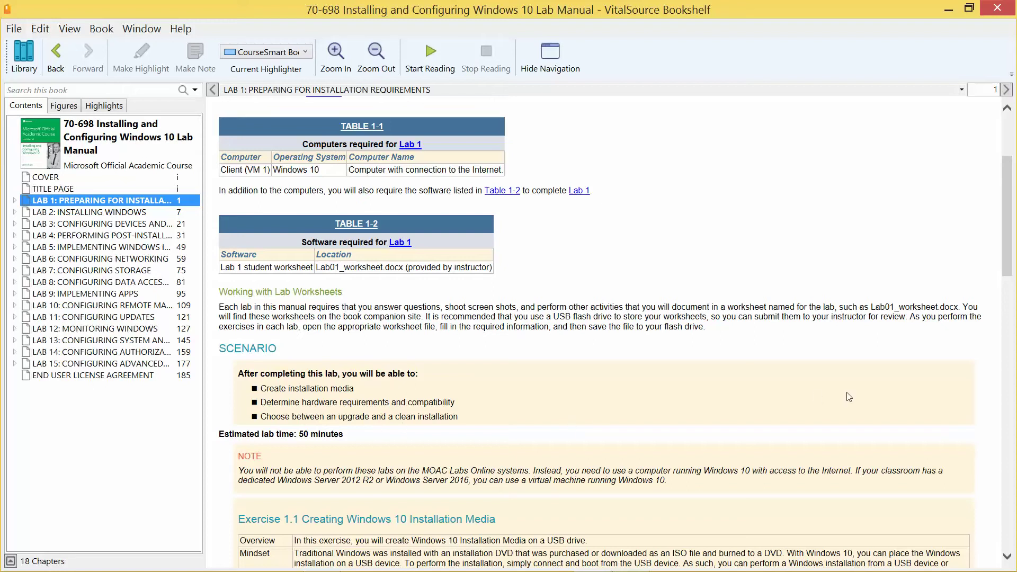
left_click_drag(1014, 242, 1014, 298)
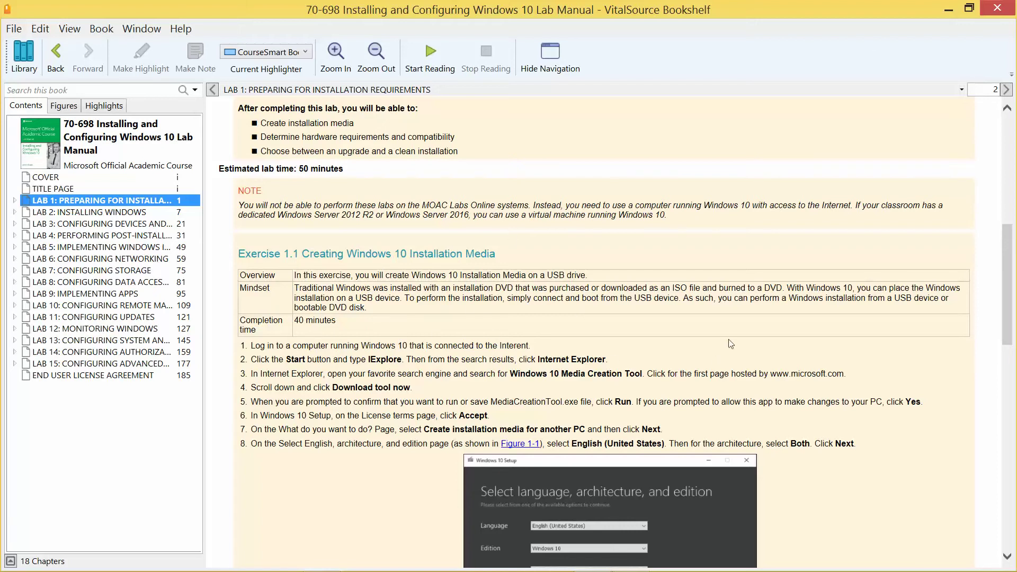
left_click(948, 7)
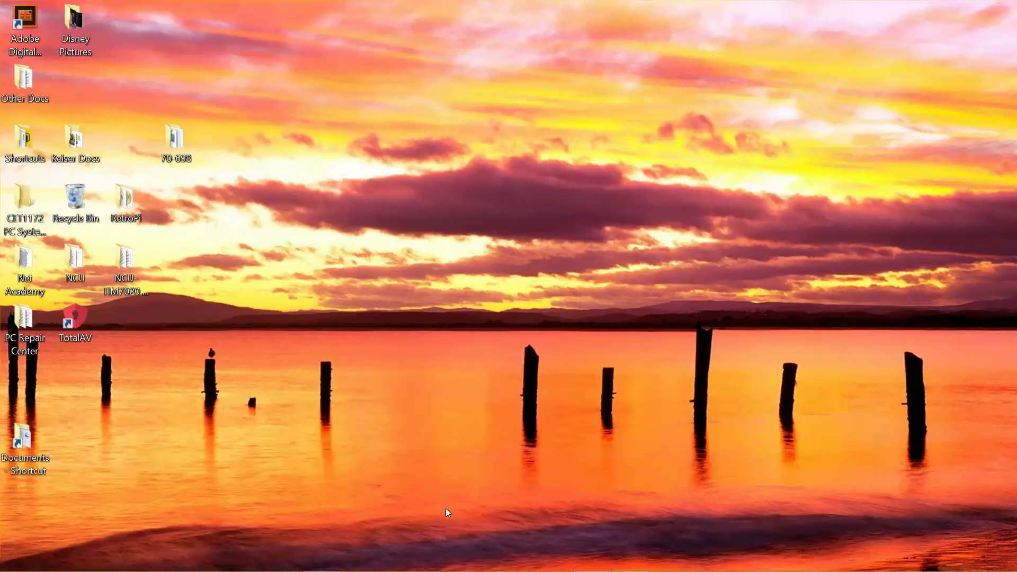
Select the full Media Creation Tool URL in Notepad, then restore the Lexar (D:) Explorer window.
left_click(636, 562)
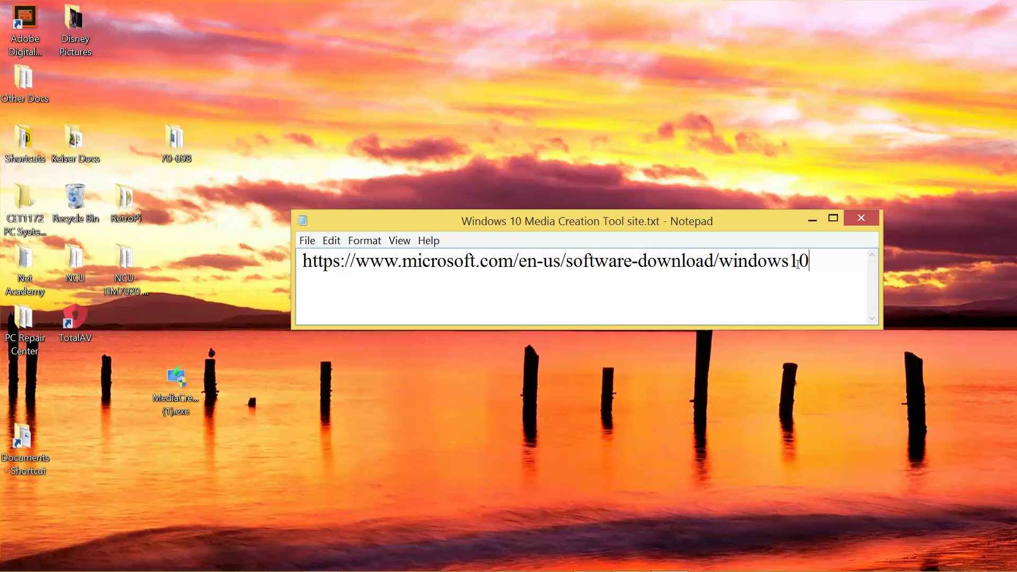
left_click_drag(798, 264, 300, 265)
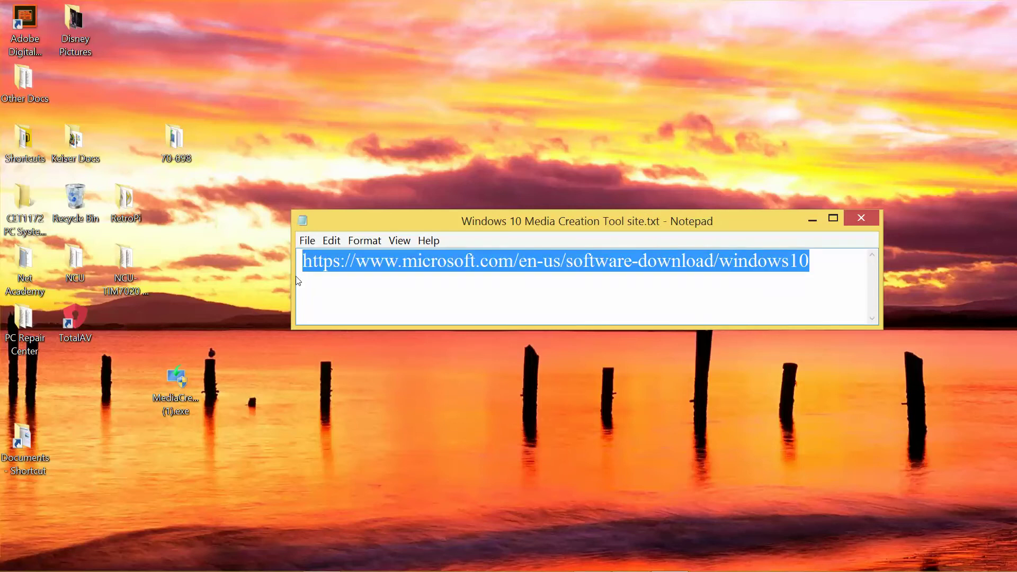
left_click(177, 378)
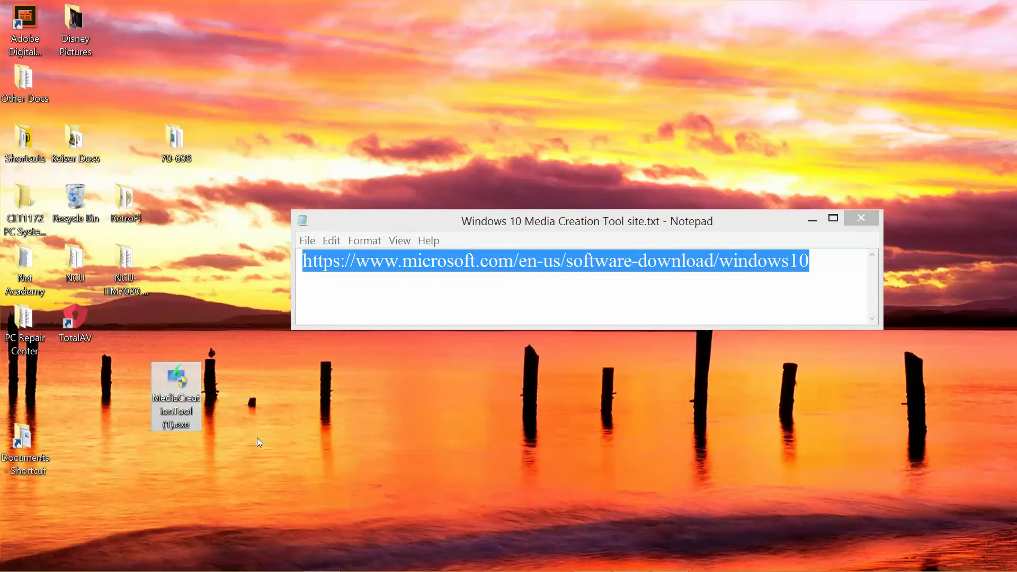
left_click(515, 563)
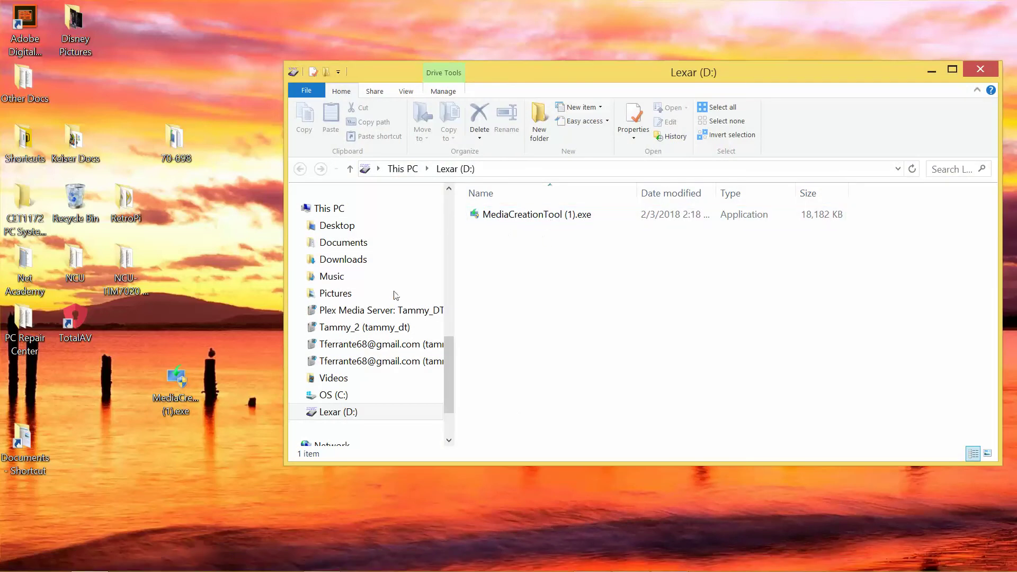
Recycle the desktop MediaCreationTool (1).exe copy and close the Lexar (D:) and Notepad windows.
left_click(180, 399)
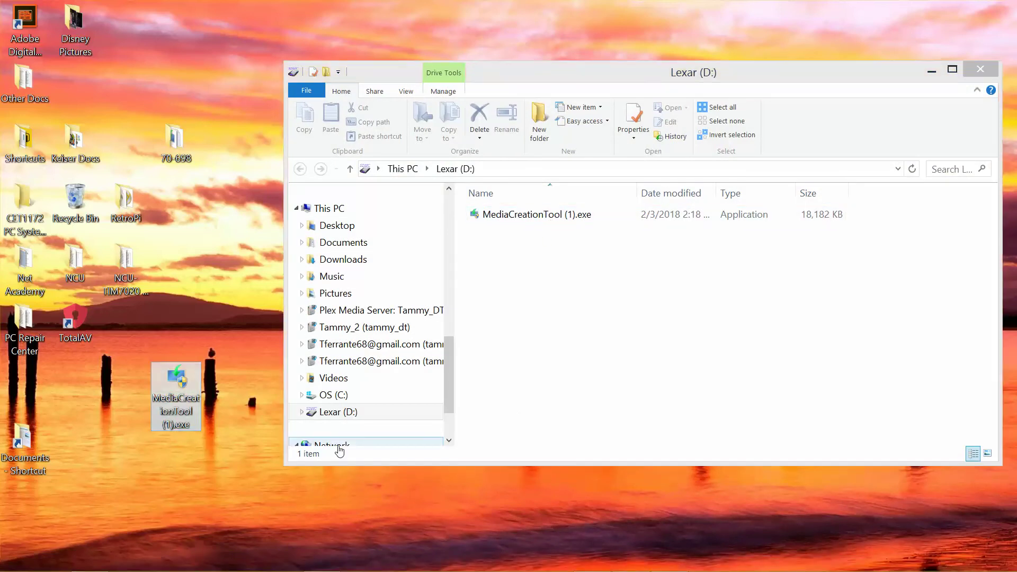
key("Delete")
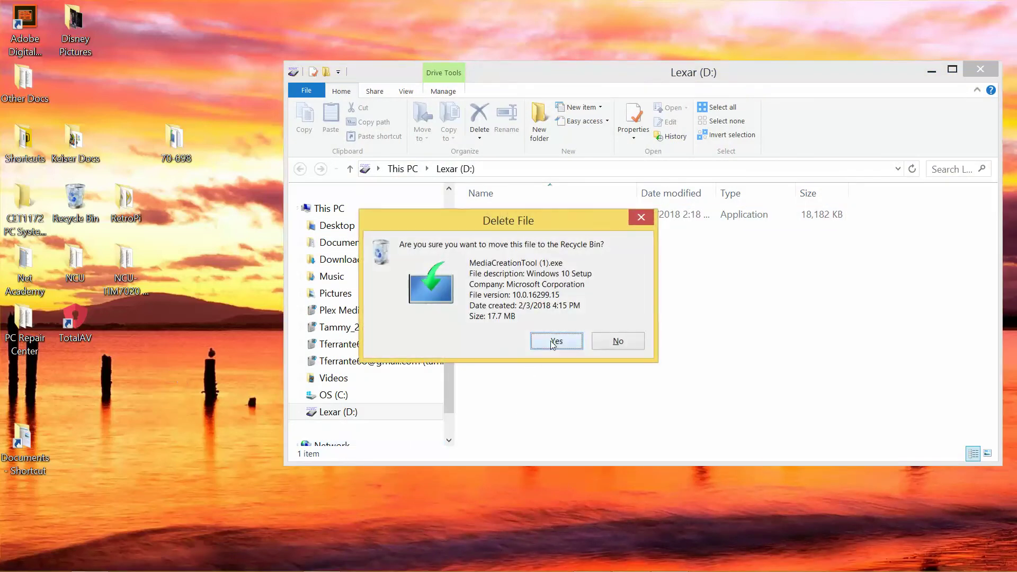
left_click(554, 341)
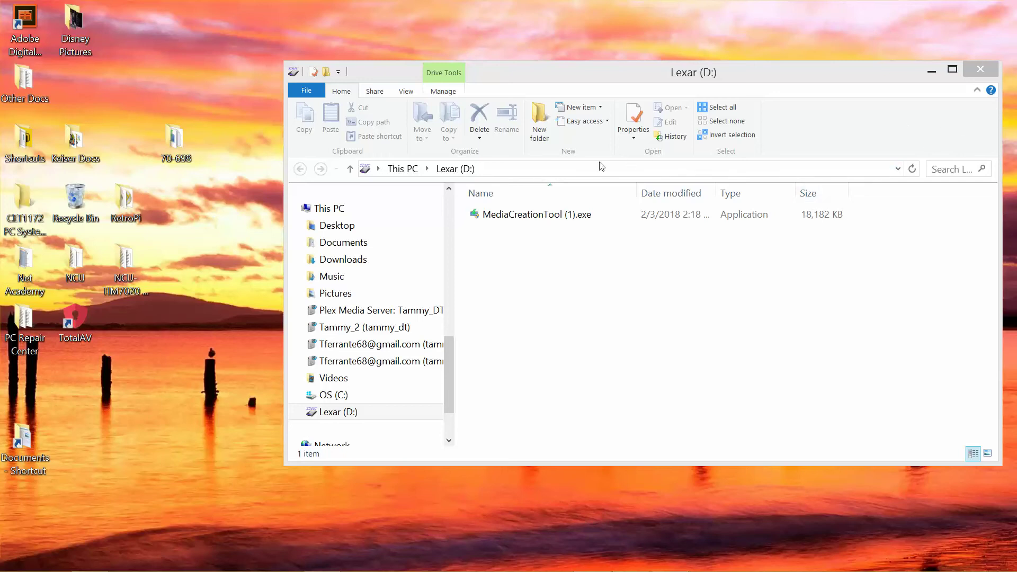
left_click(986, 70)
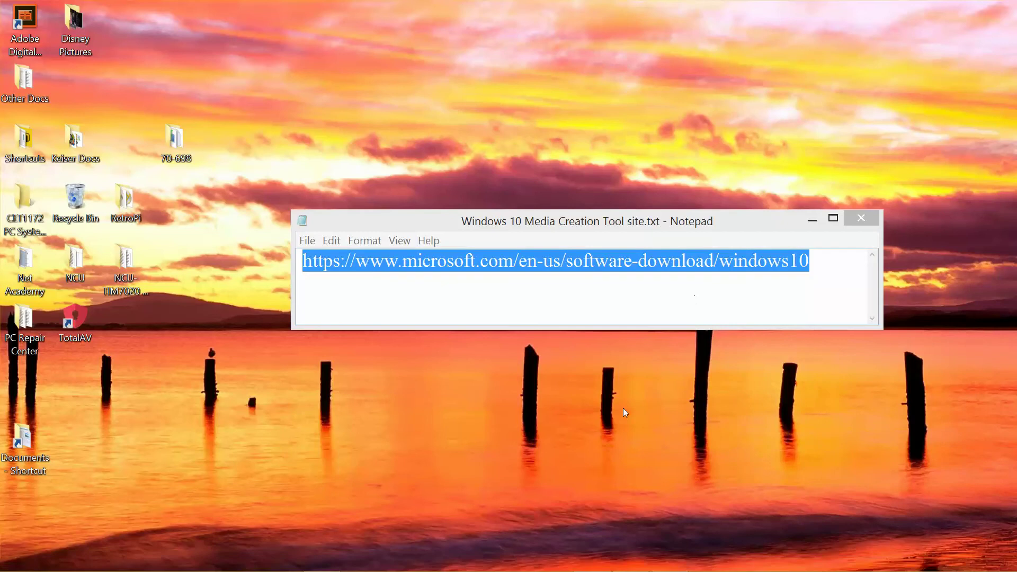
left_click(863, 219)
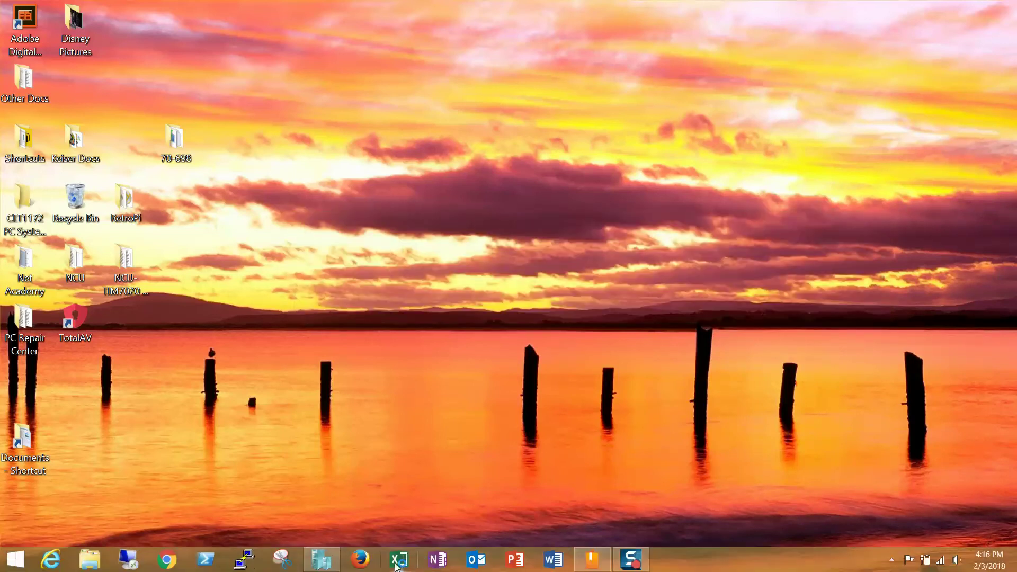
Launch Hyper-V Manager and check LON-CL3's Internal Switch network adapter page in Settings.
left_click(320, 565)
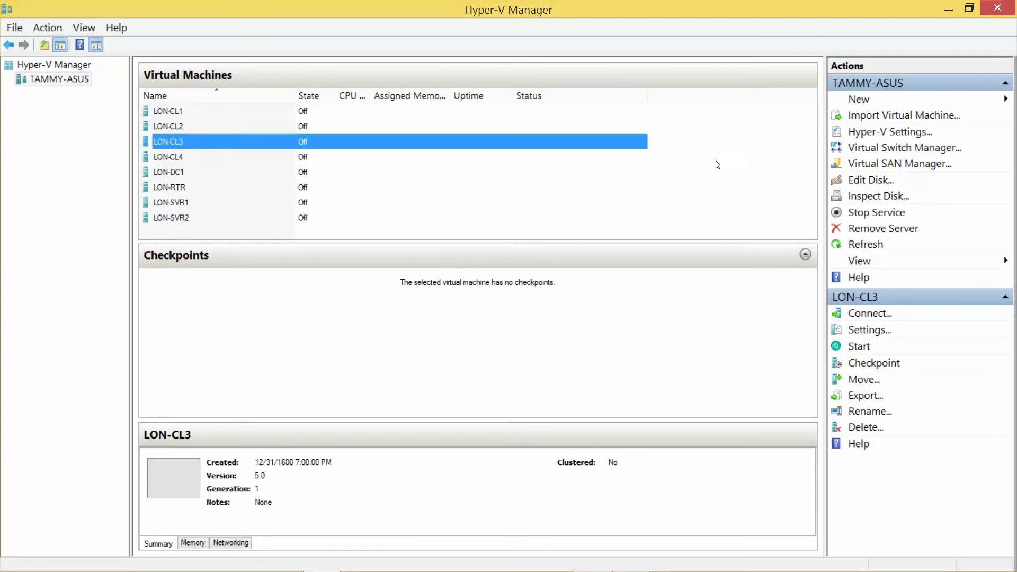
left_click(872, 332)
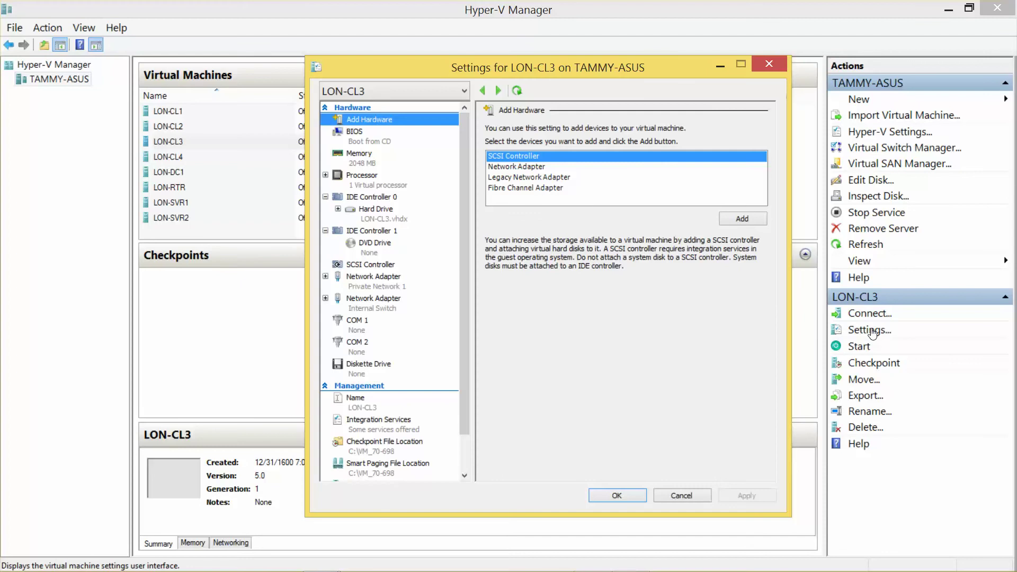
left_click(394, 311)
left_click(610, 494)
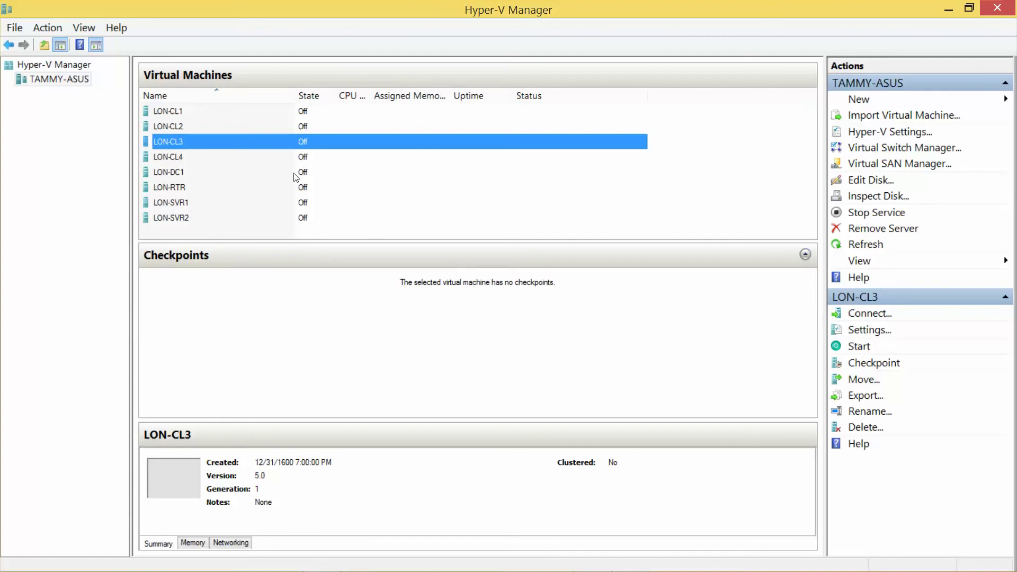
Connect to LON-CL3, minimize Hyper-V Manager, and start the VM from the connection window.
double_click(272, 144)
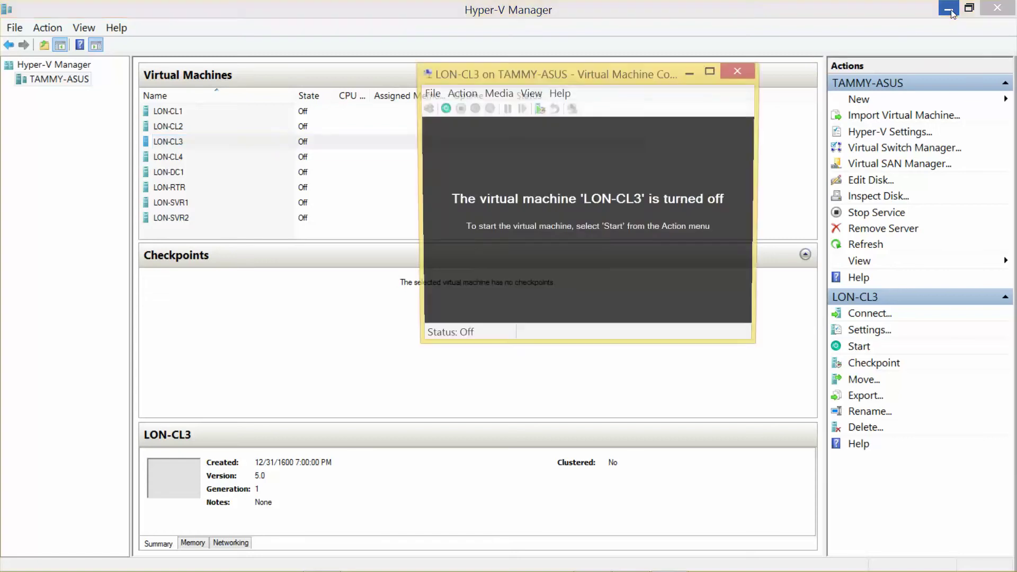
left_click(949, 9)
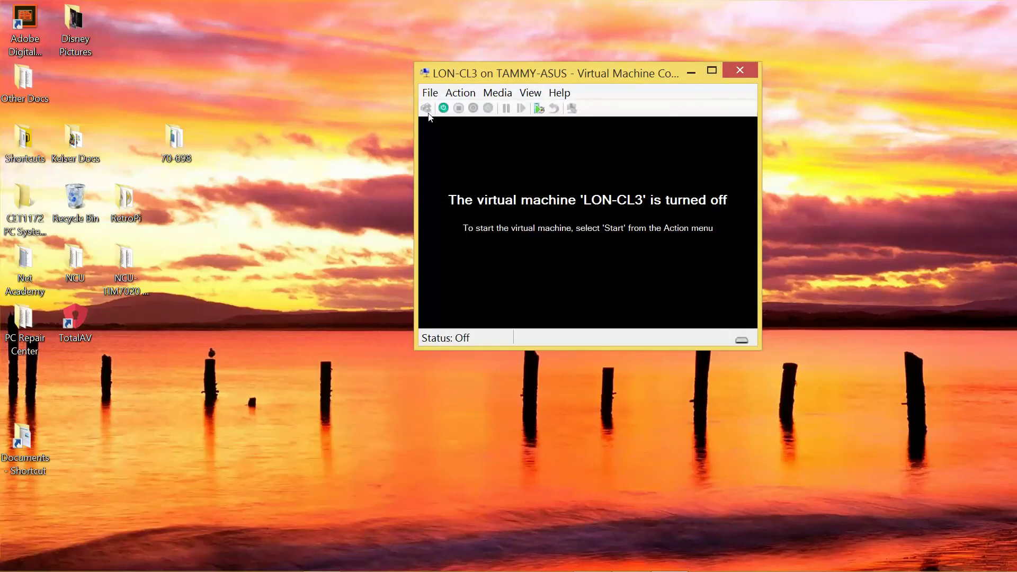
left_click(444, 109)
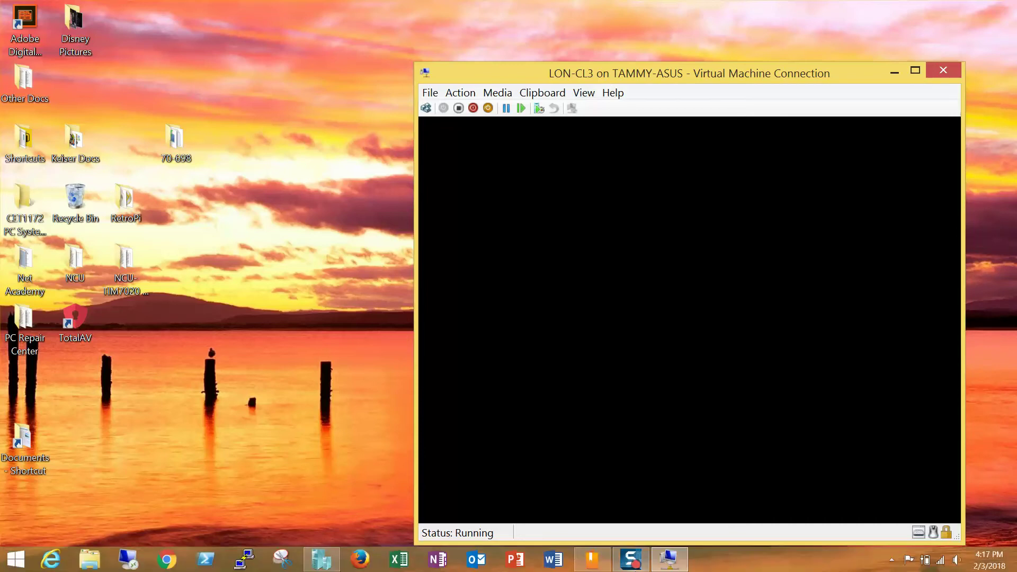
mouse_move(638, 567)
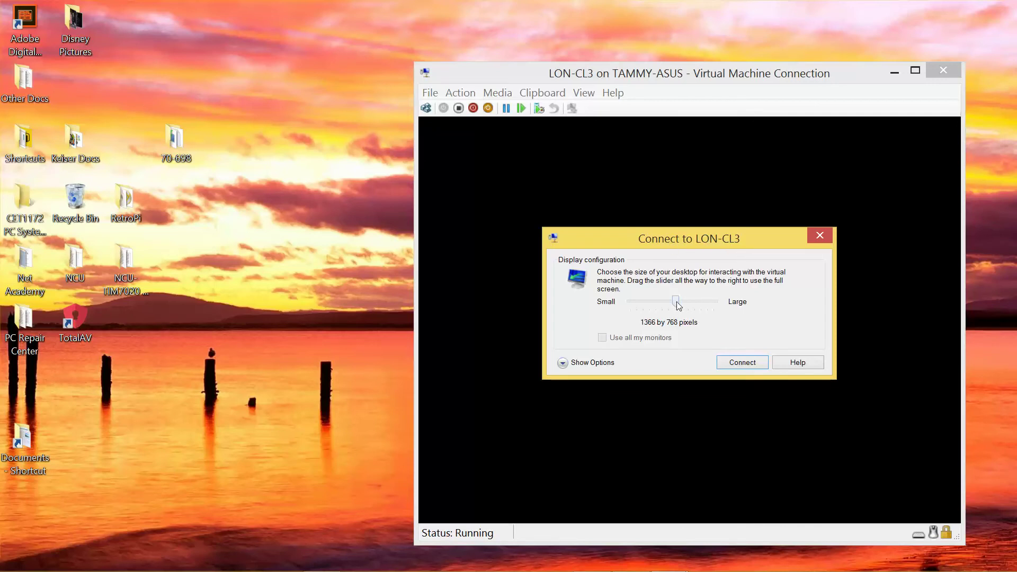
Set the LON-CL3 connection display to full screen and share the Lexar (D:) drive as a local resource.
left_click_drag(679, 306, 718, 307)
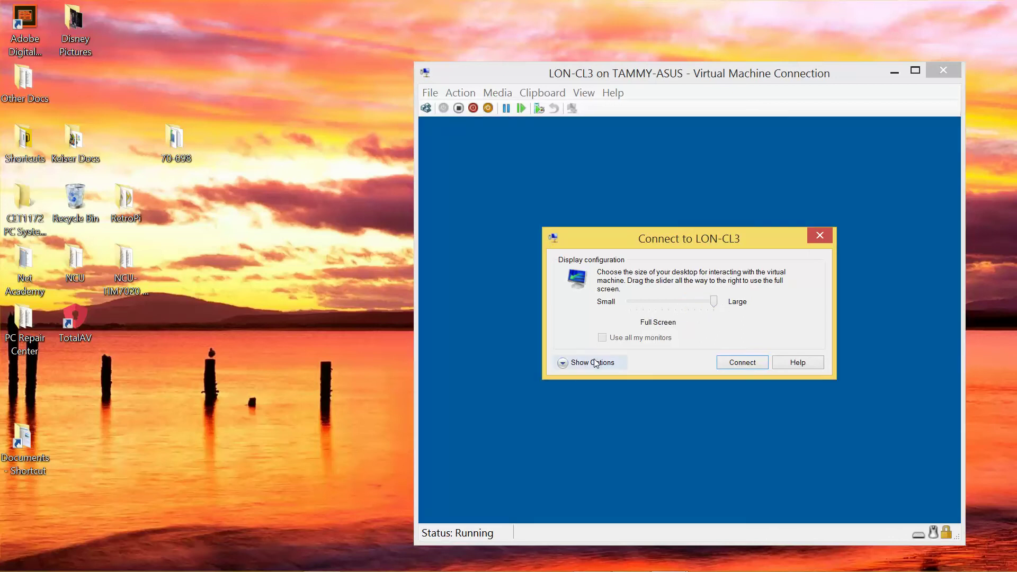
left_click(593, 363)
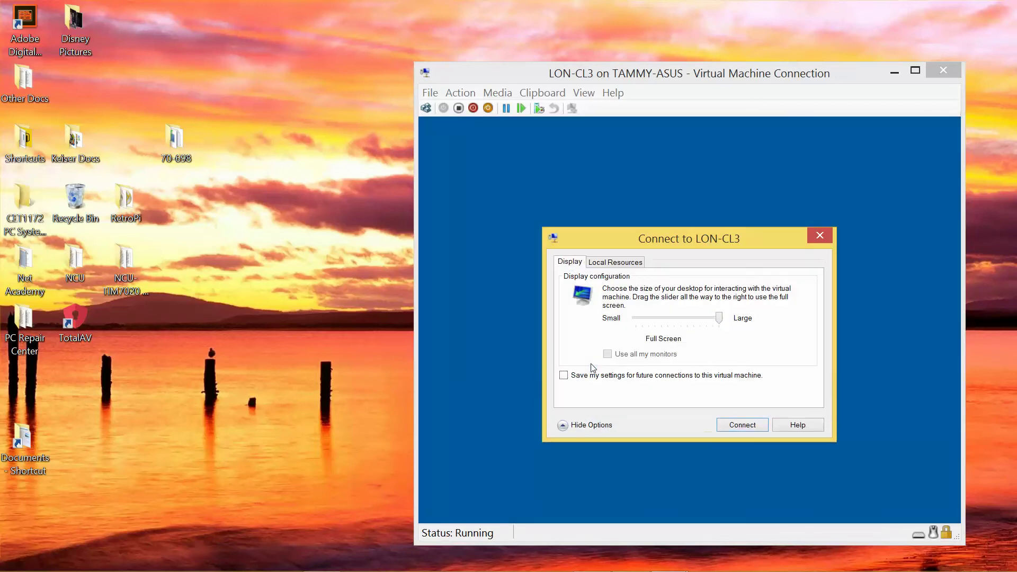
left_click(620, 267)
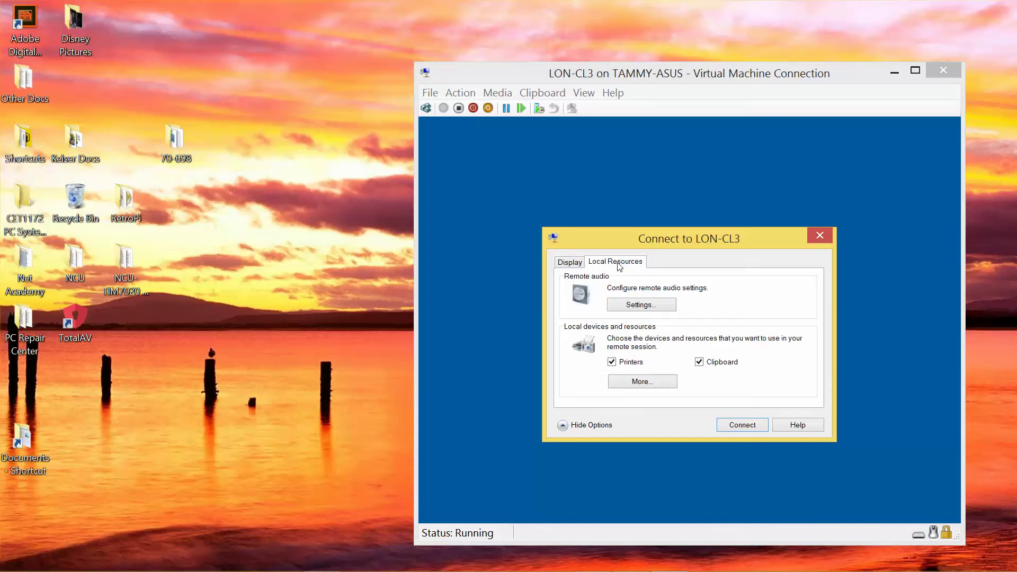
left_click(643, 383)
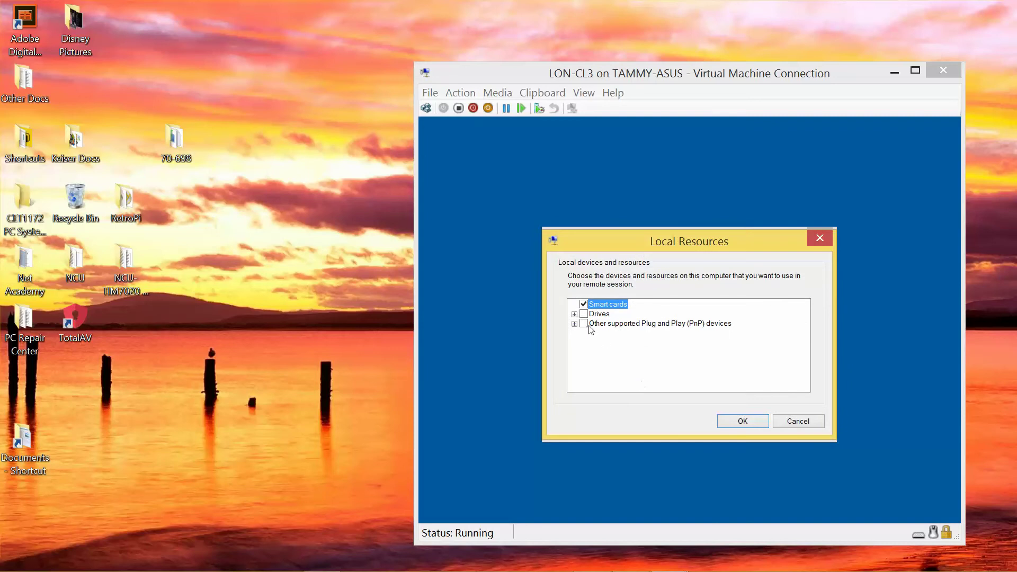
left_click(575, 315)
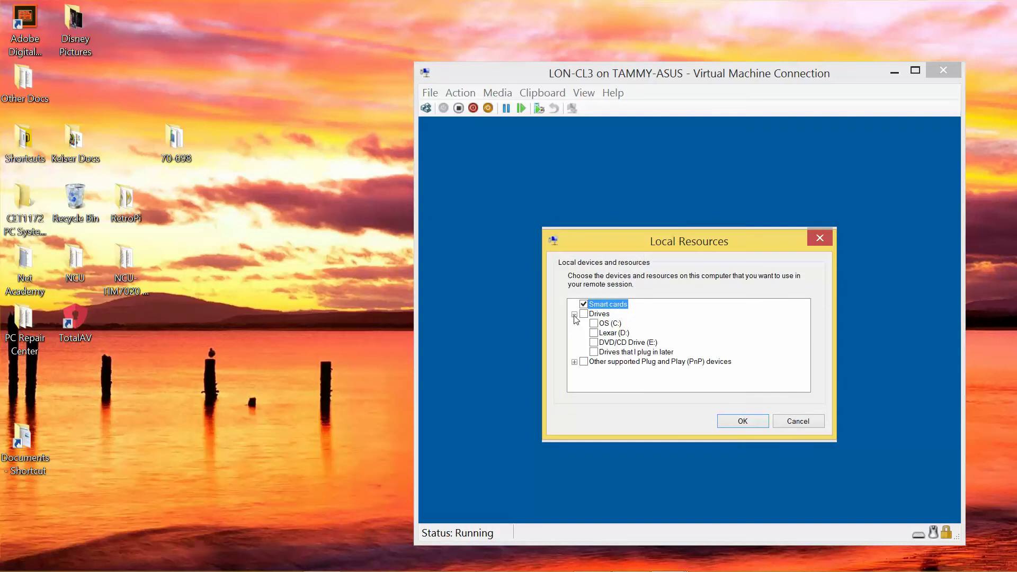
left_click(594, 333)
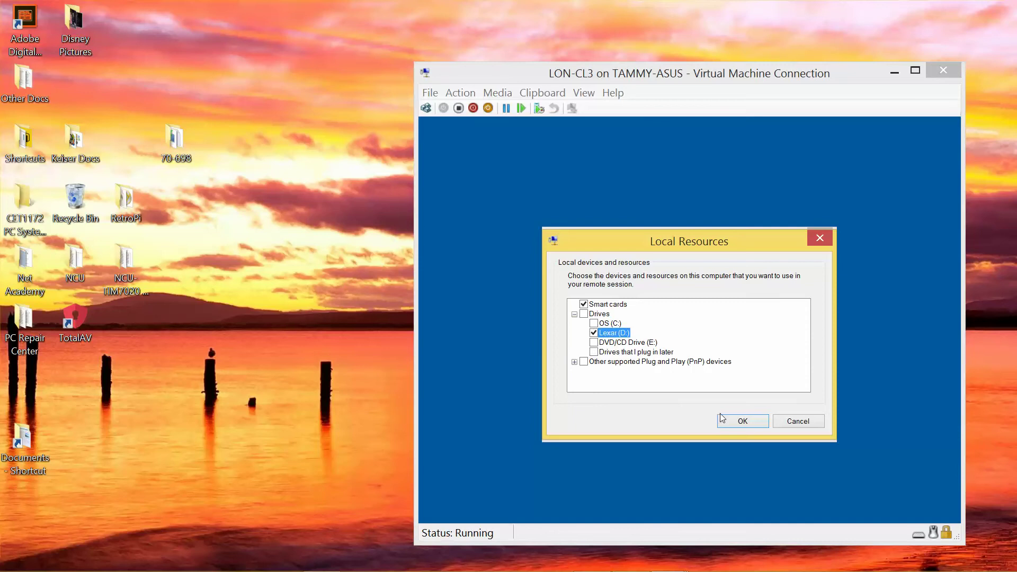
left_click(736, 422)
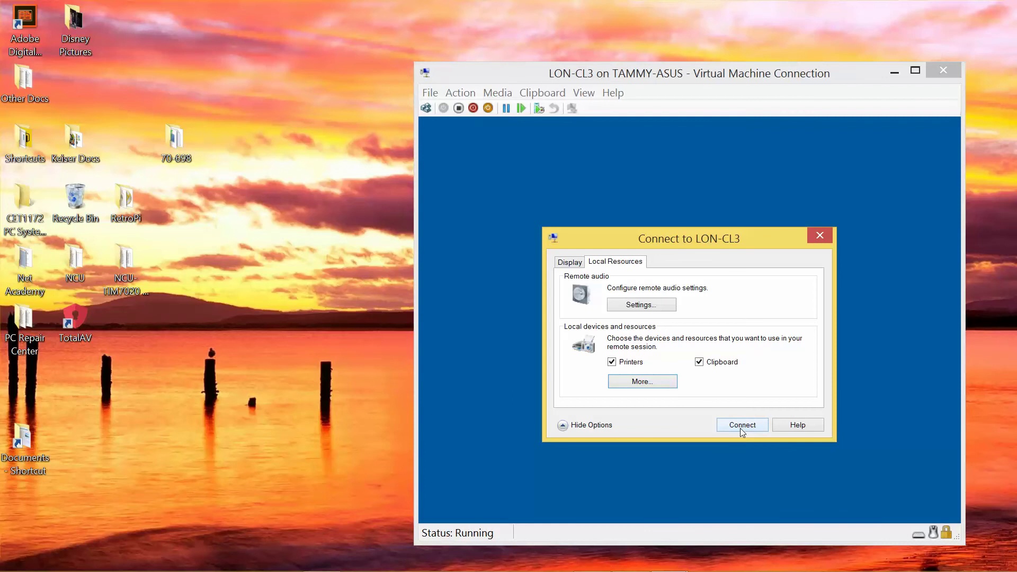
Connect to LON-CL3, then move the session out of full screen into a maximized window at the Admin sign-in screen.
left_click(741, 429)
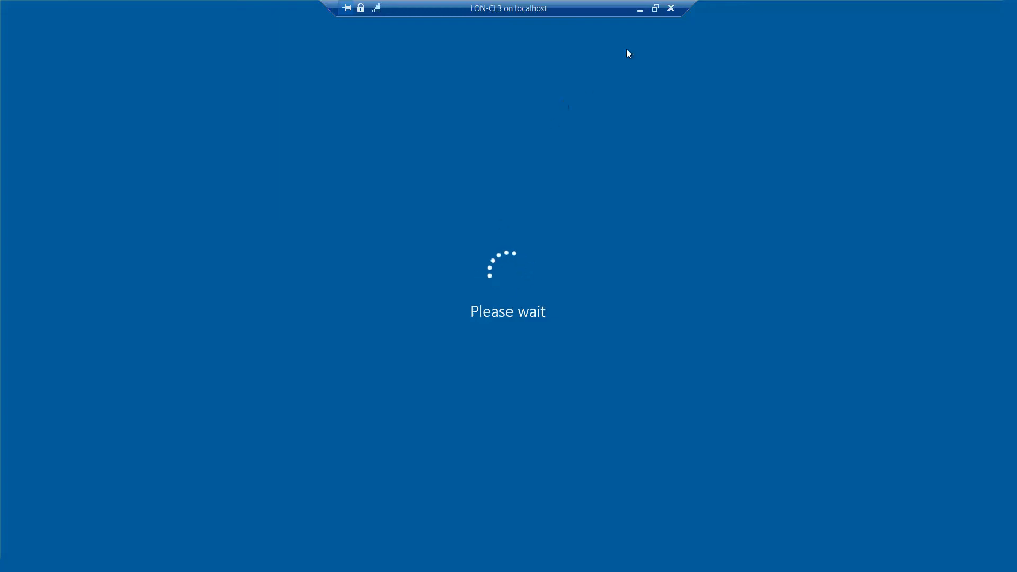
left_click(655, 8)
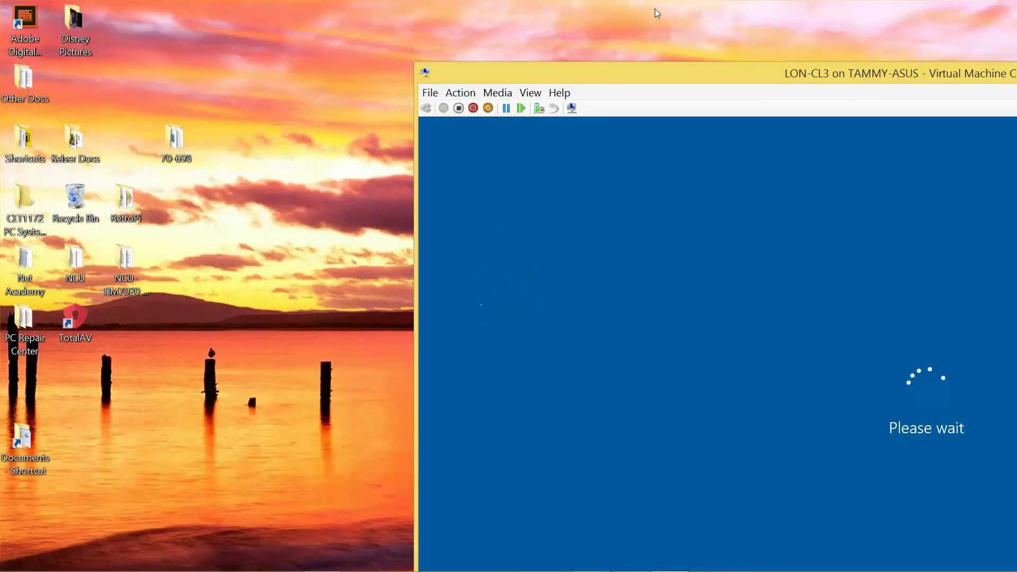
left_click_drag(783, 85, 370, 24)
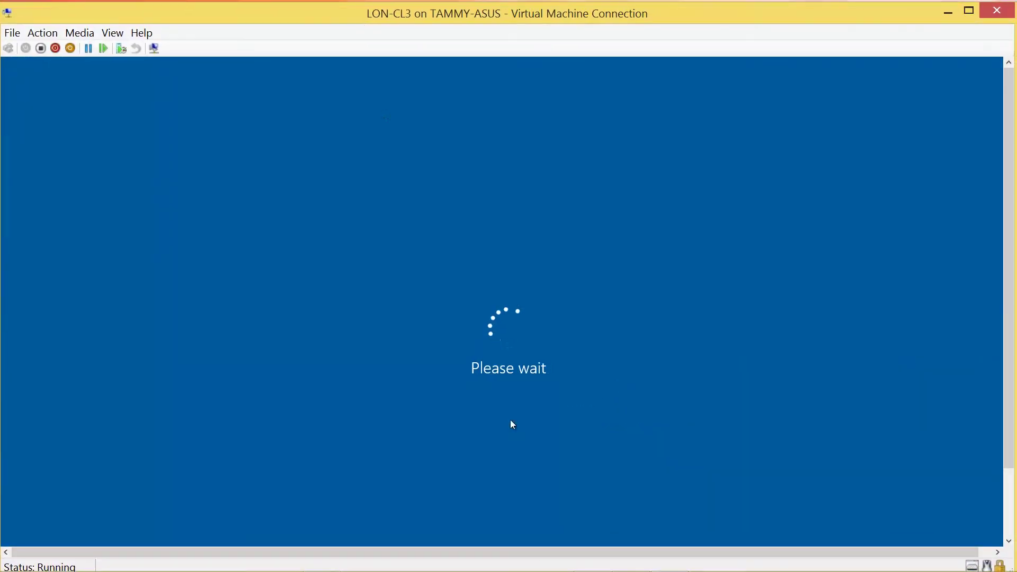
mouse_move(636, 564)
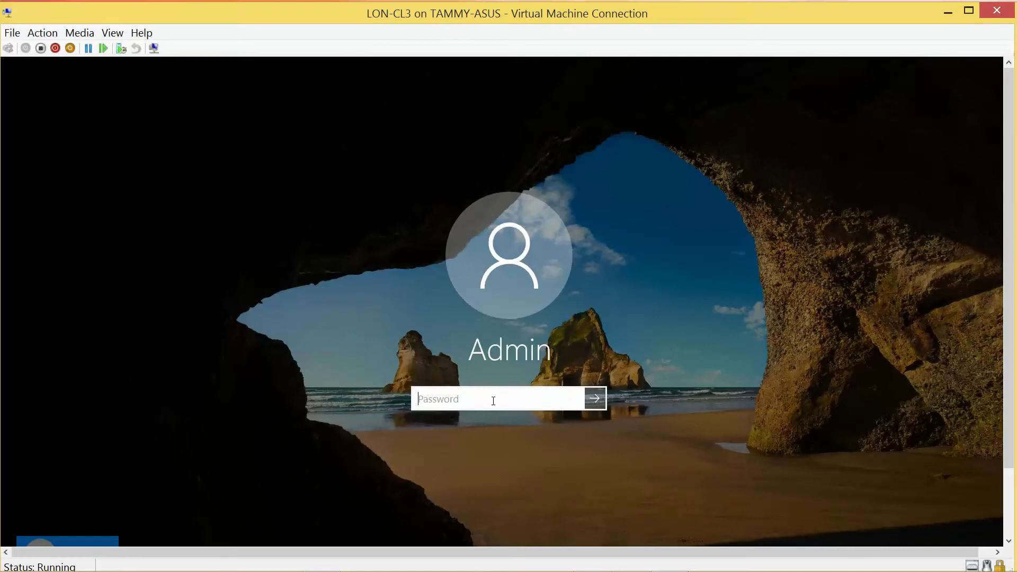
Enter the Admin account password on the LON-CL3 lock screen to sign in.
type("Pa$$w0rdPa$$w0rd")
key("Return")
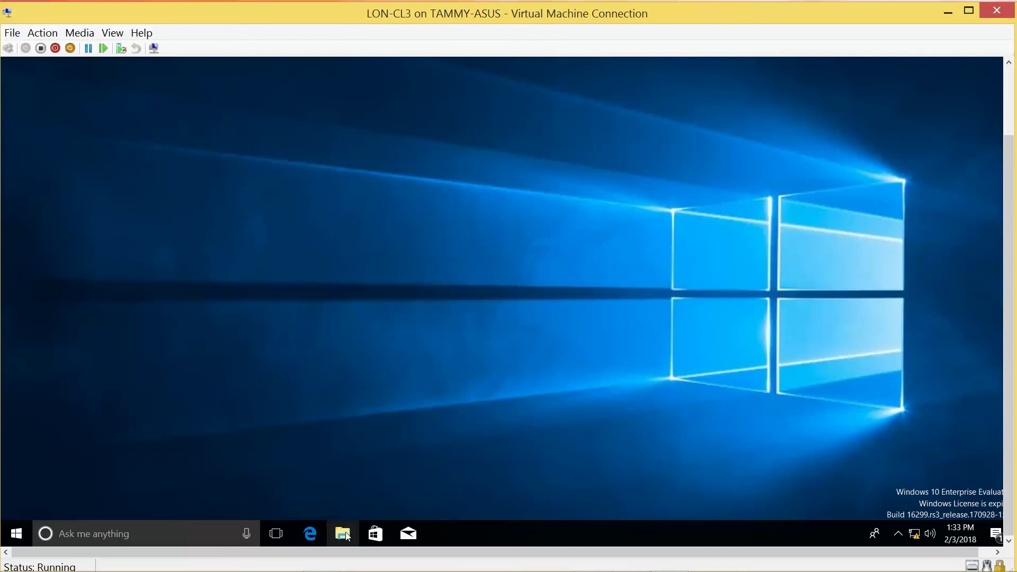
Open File Explorer's Network location and turn on network discovery and file sharing for public networks.
left_click(342, 533)
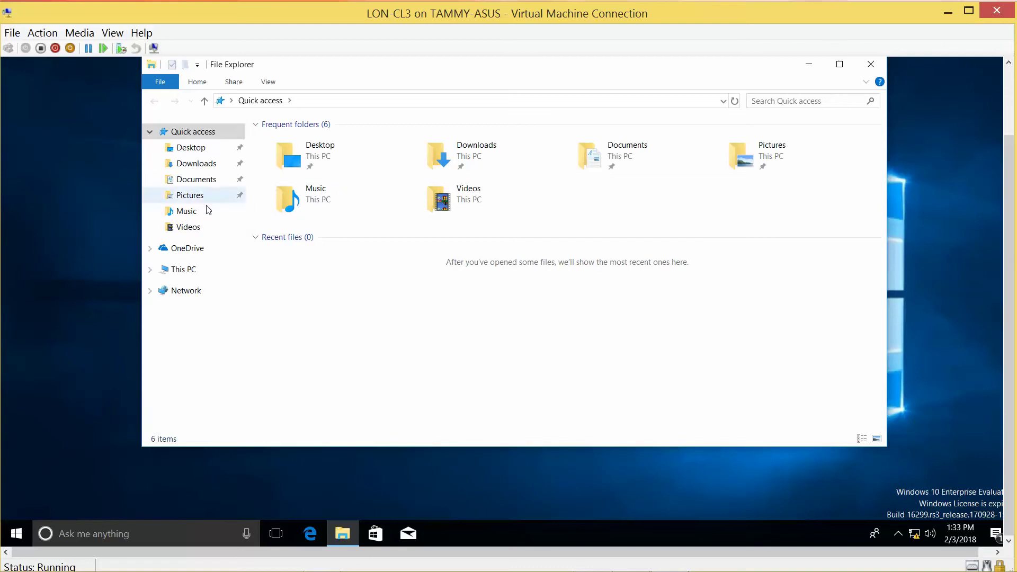
left_click(186, 270)
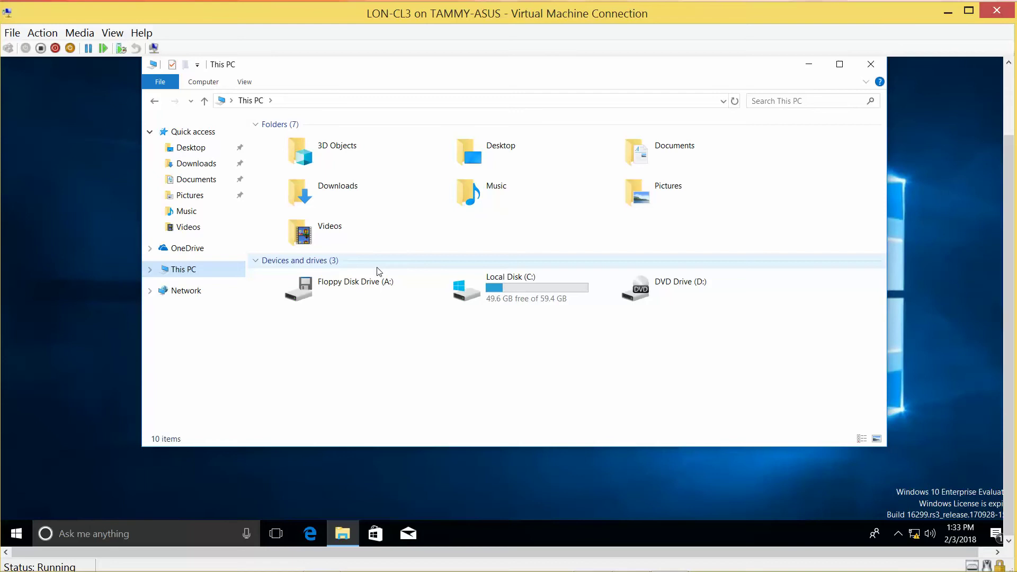
left_click(186, 291)
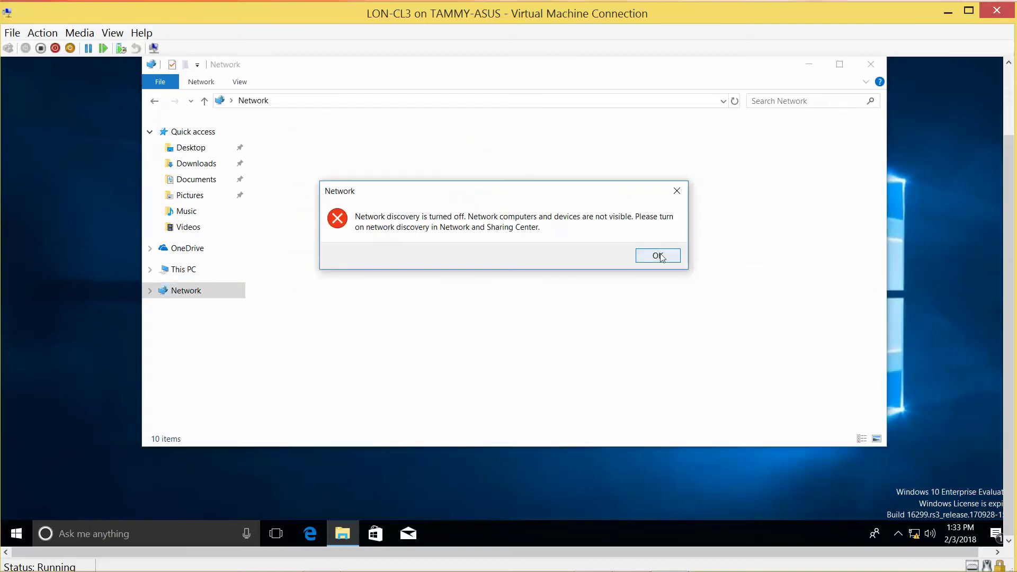
left_click(658, 256)
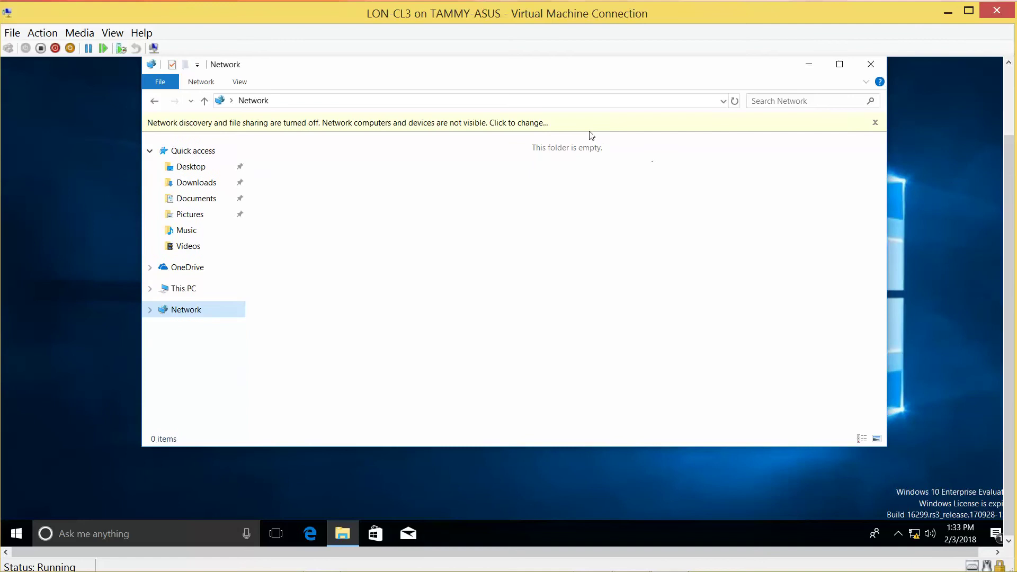
left_click(589, 129)
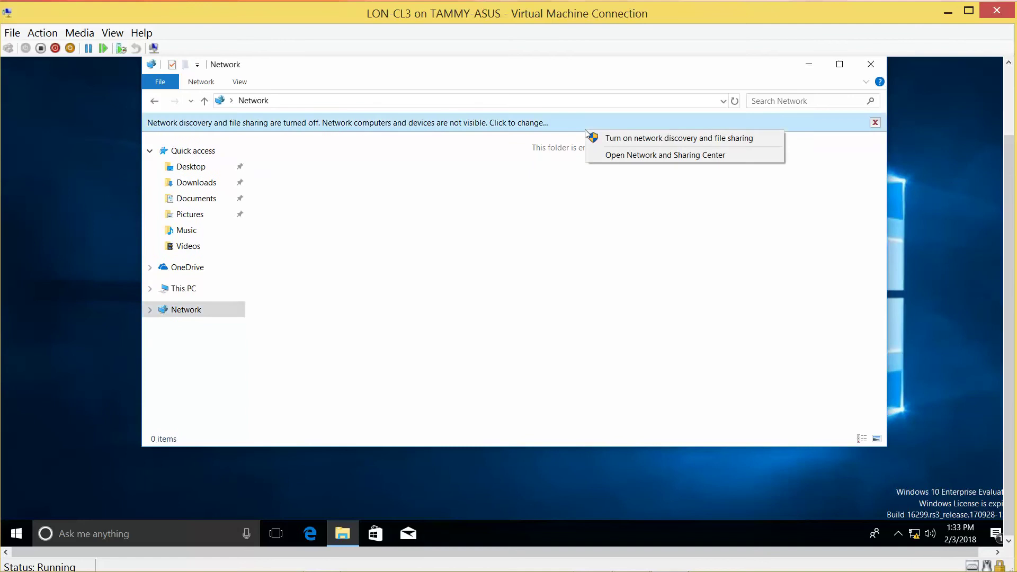
left_click(656, 142)
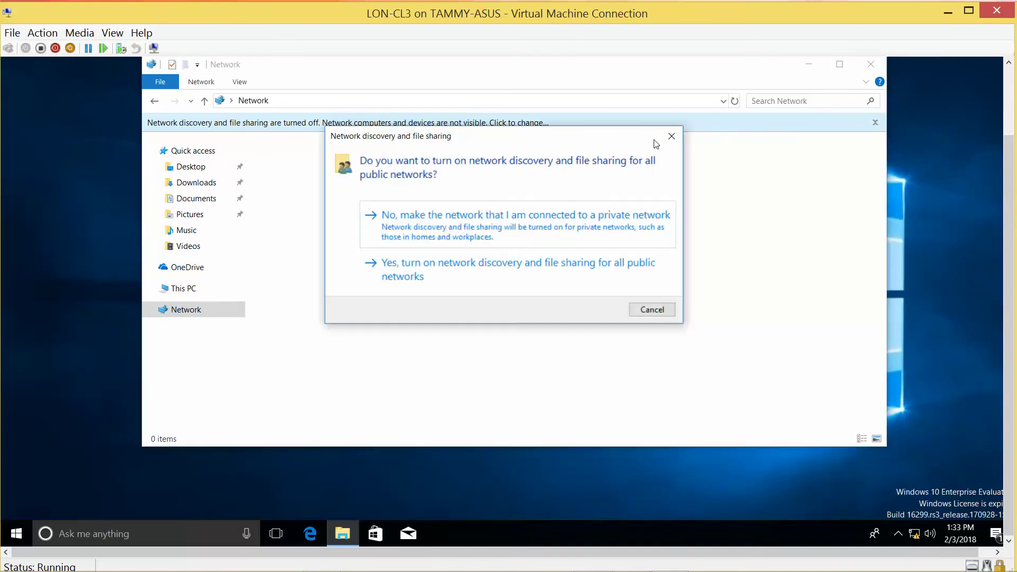
left_click(444, 266)
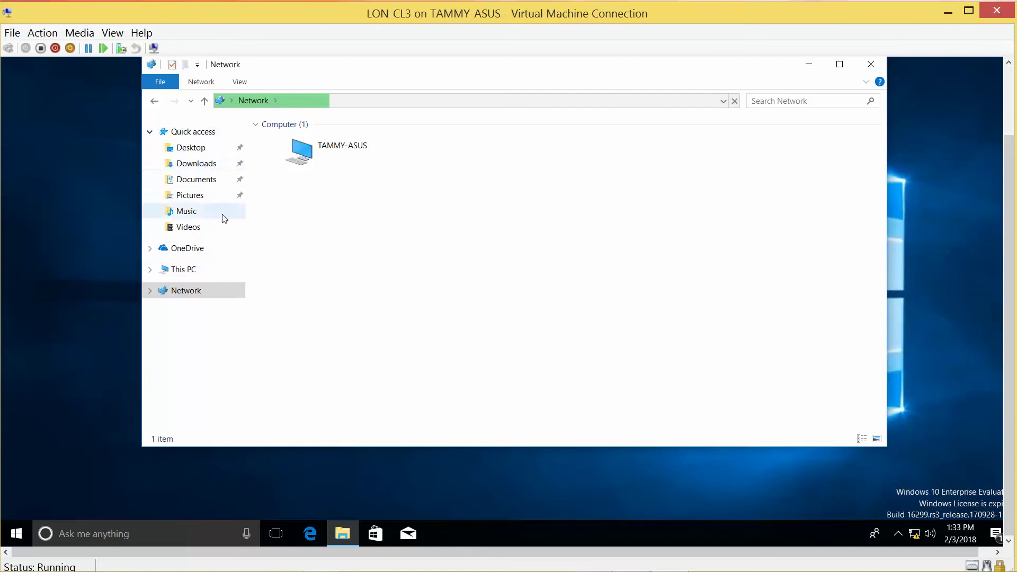
Create a new folder on the LON-CL3 desktop and name it 'Shared'.
left_click(90, 168)
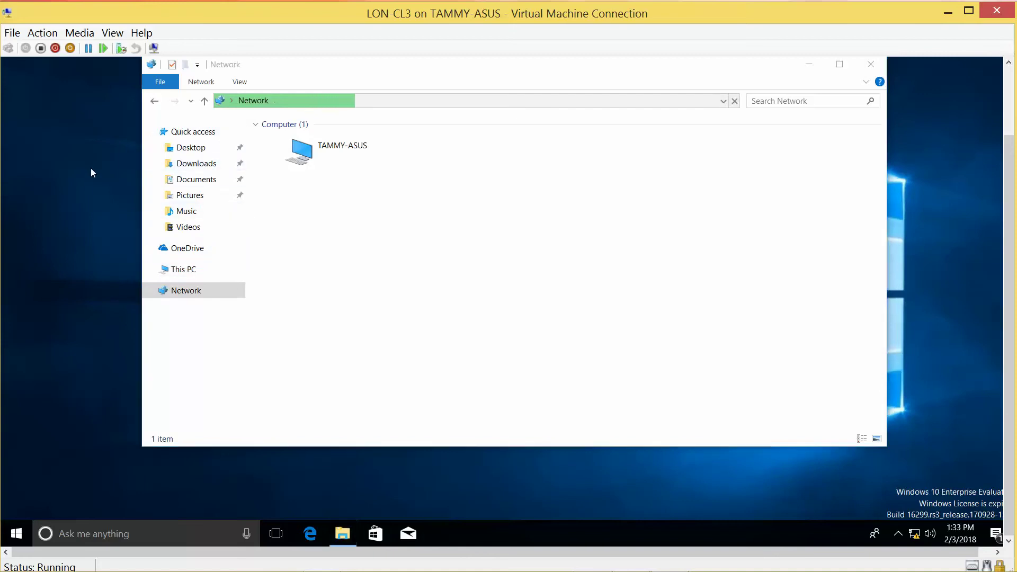
right_click(90, 168)
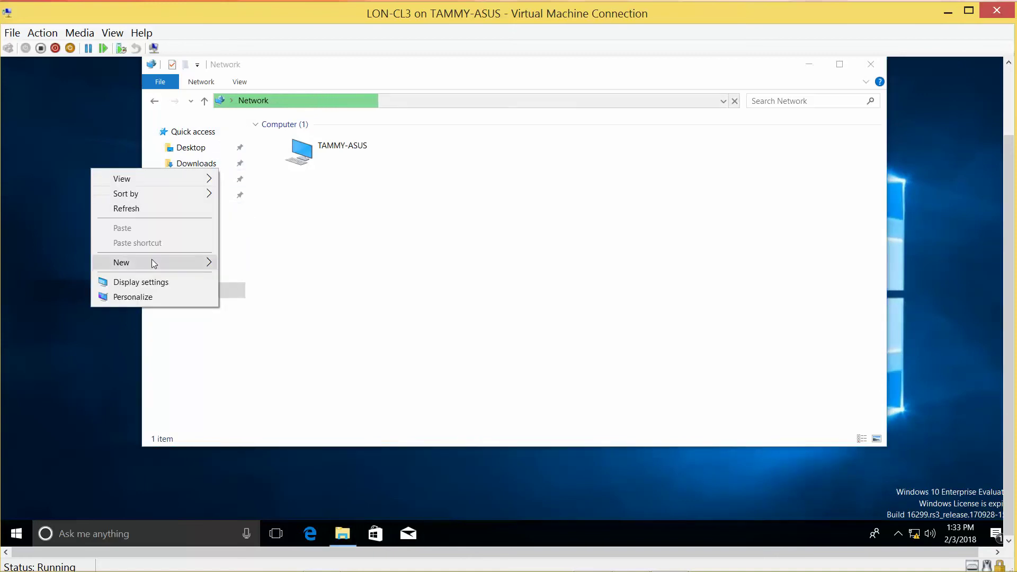
mouse_move(157, 265)
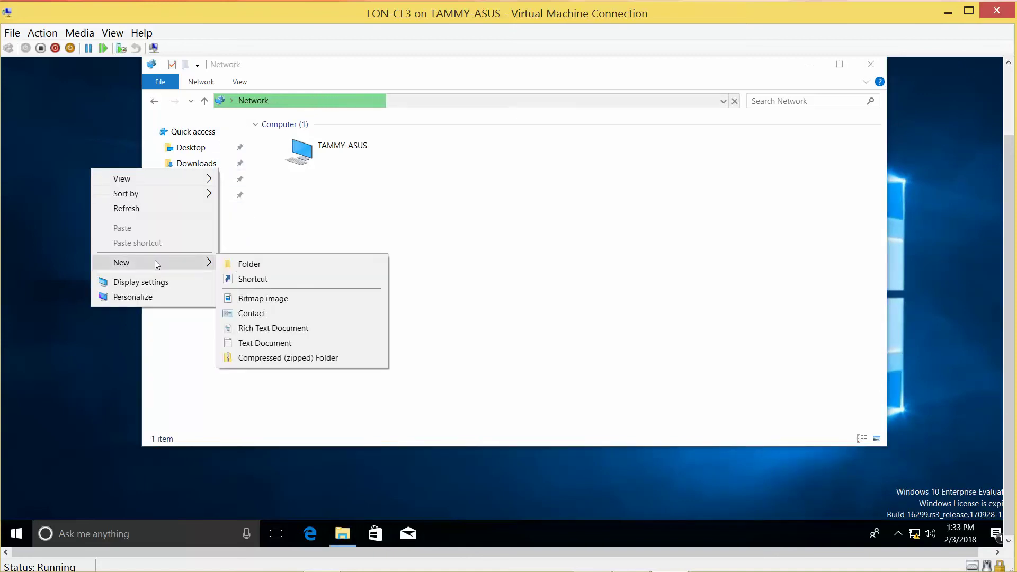
left_click(264, 269)
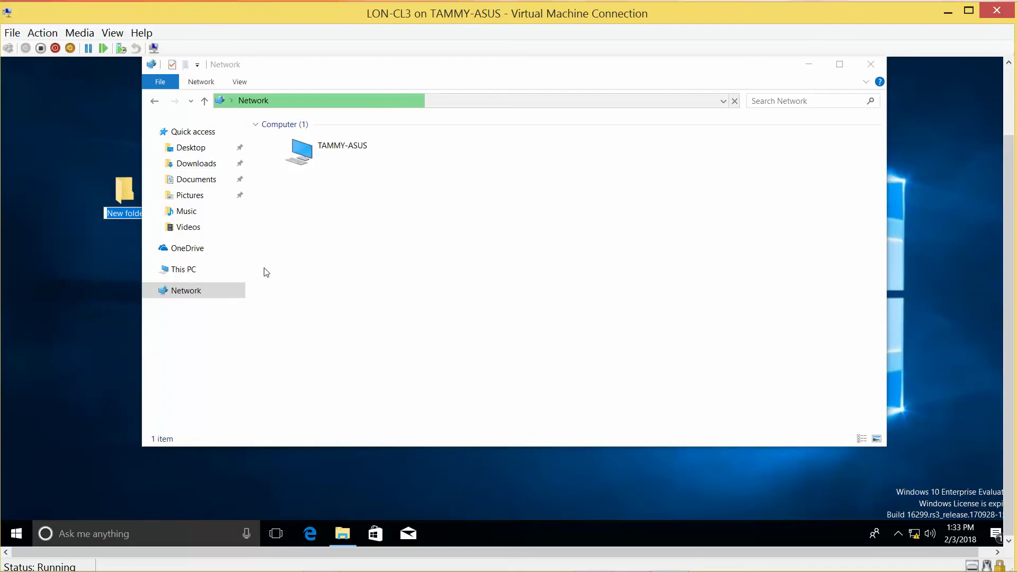
type("Shared")
key("Return")
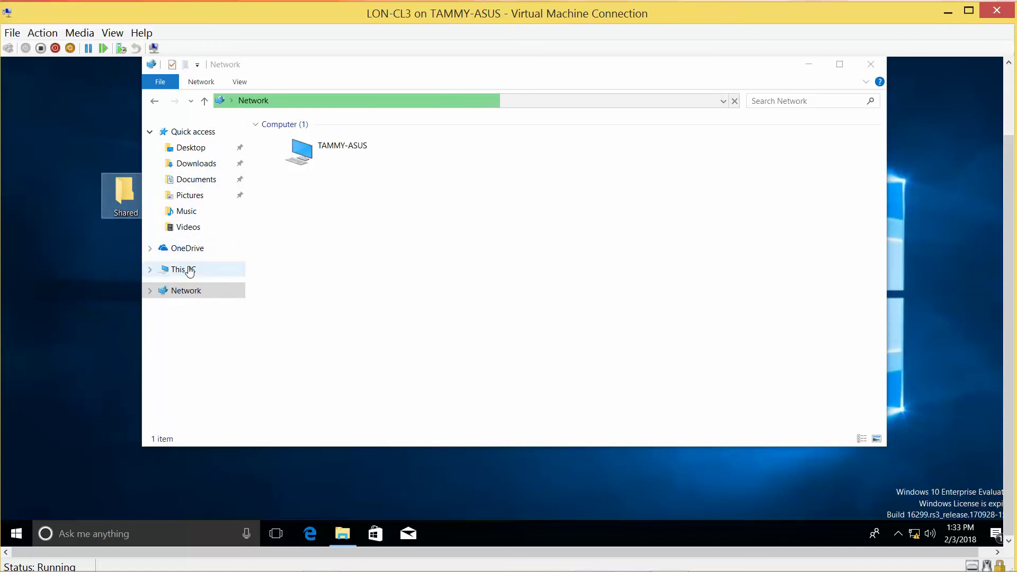
Try browsing to d:\ from This PC and cancel the Insert disk prompt.
left_click(151, 270)
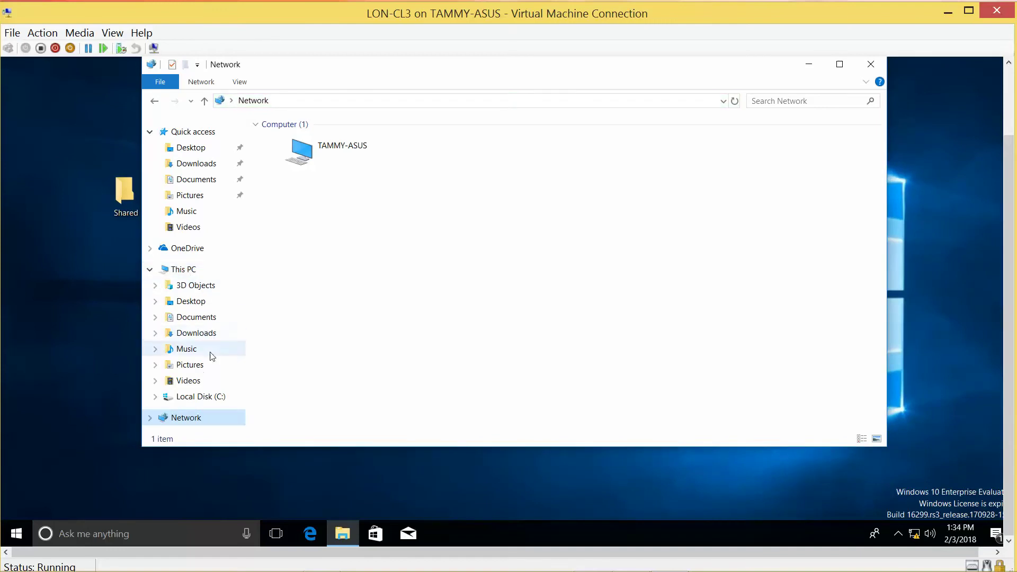
key("super")
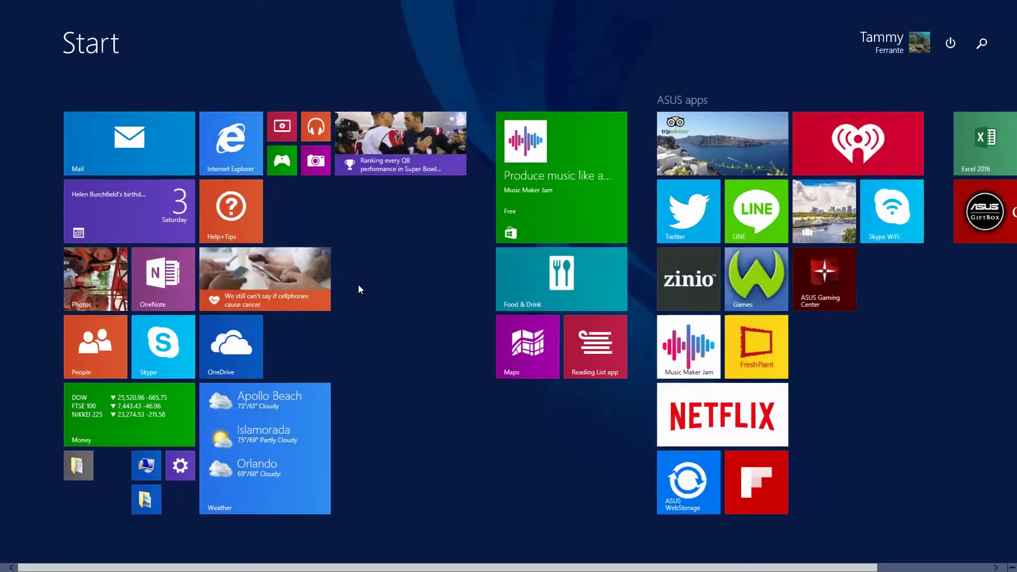
key("super")
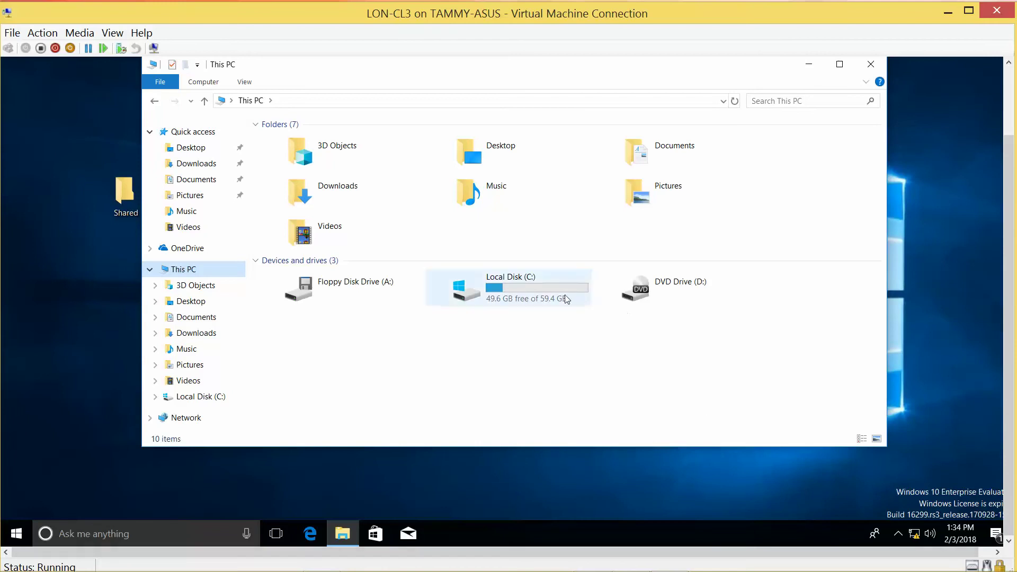
mouse_move(534, 296)
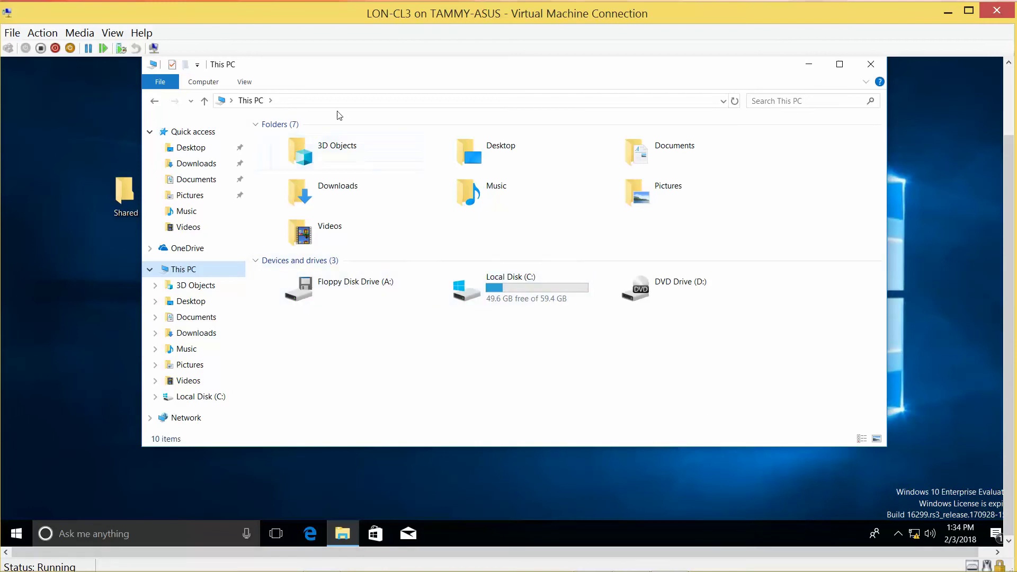
left_click(320, 104)
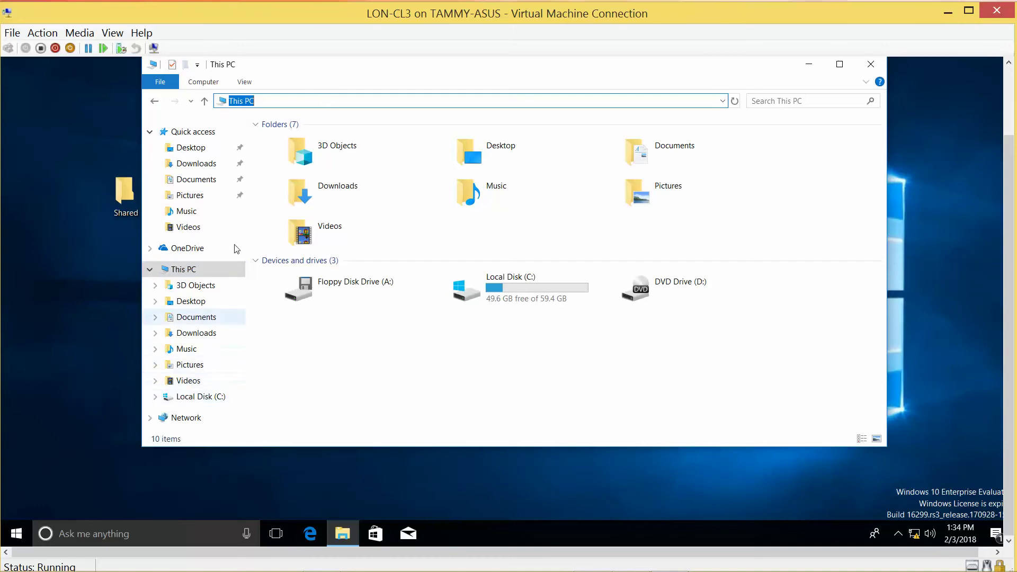
type("d:\\")
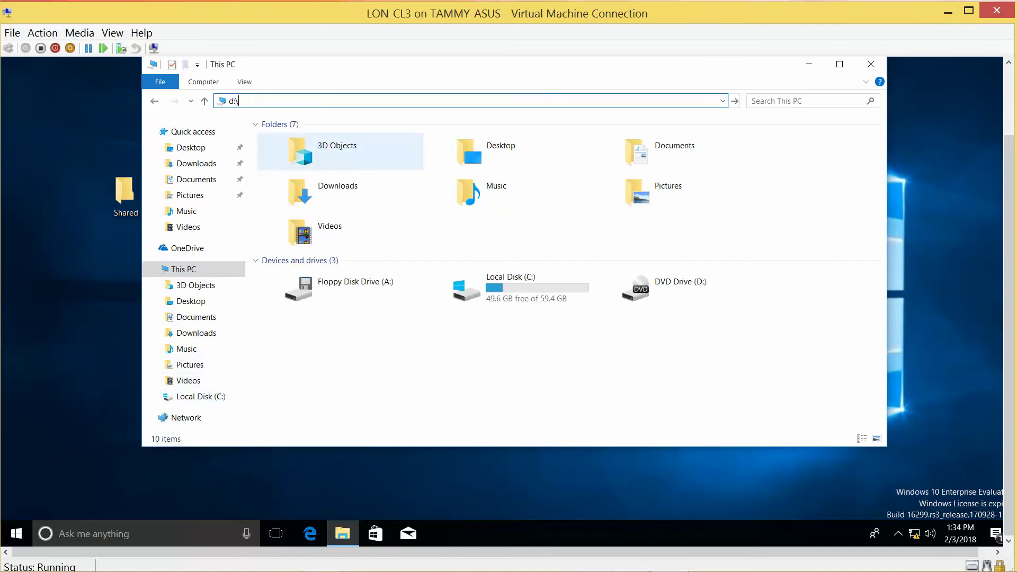
key("Return")
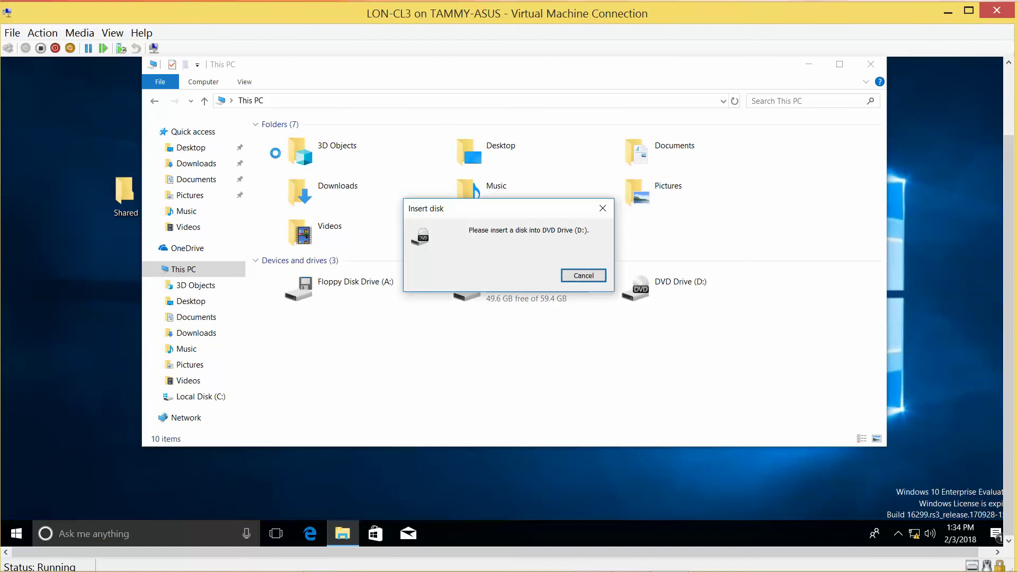
left_click(582, 276)
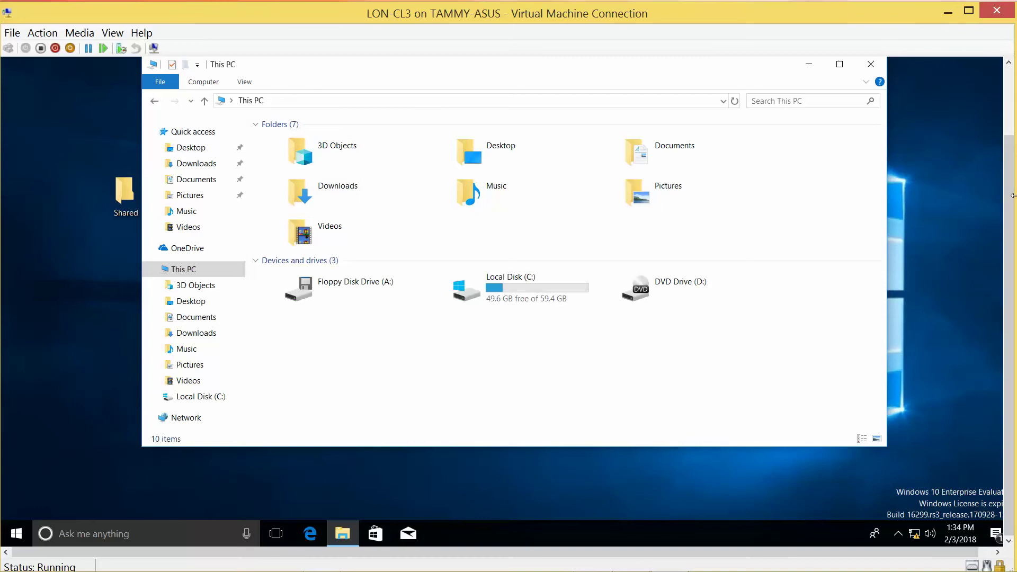
Close the This PC window and minimize the LON-CL3 connection window.
scroll(1009, 196, "up", 3)
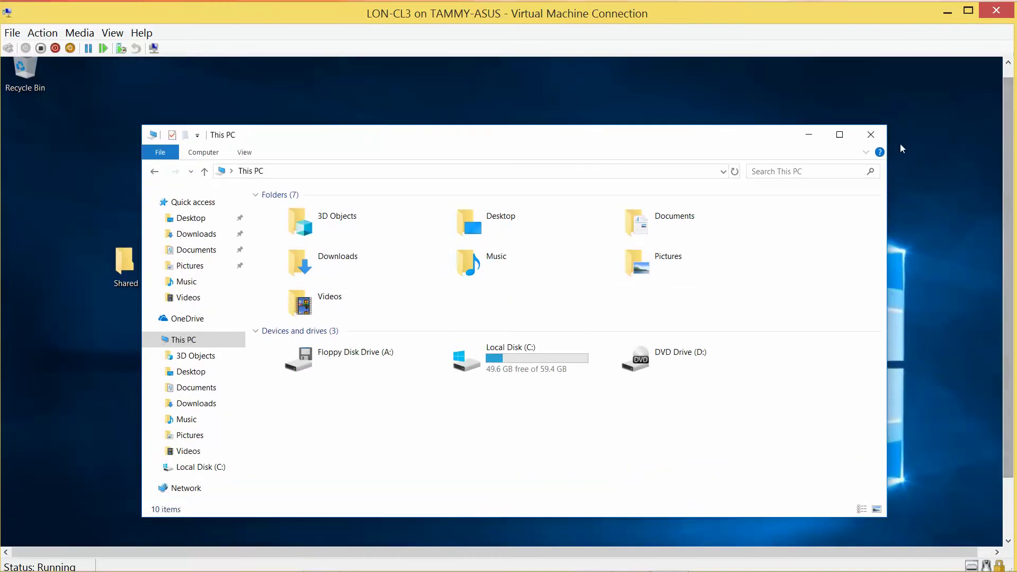
left_click(873, 135)
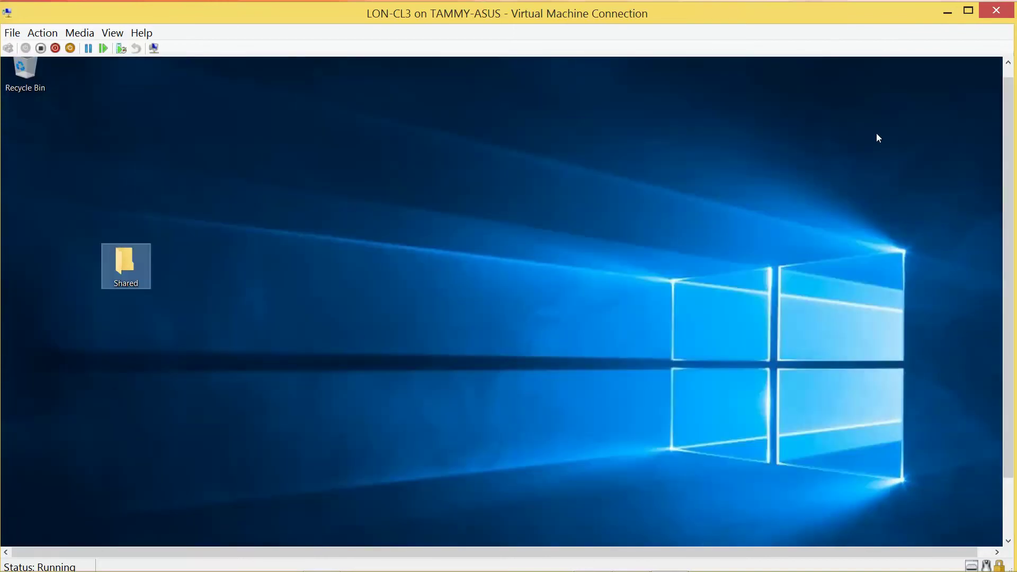
left_click(946, 10)
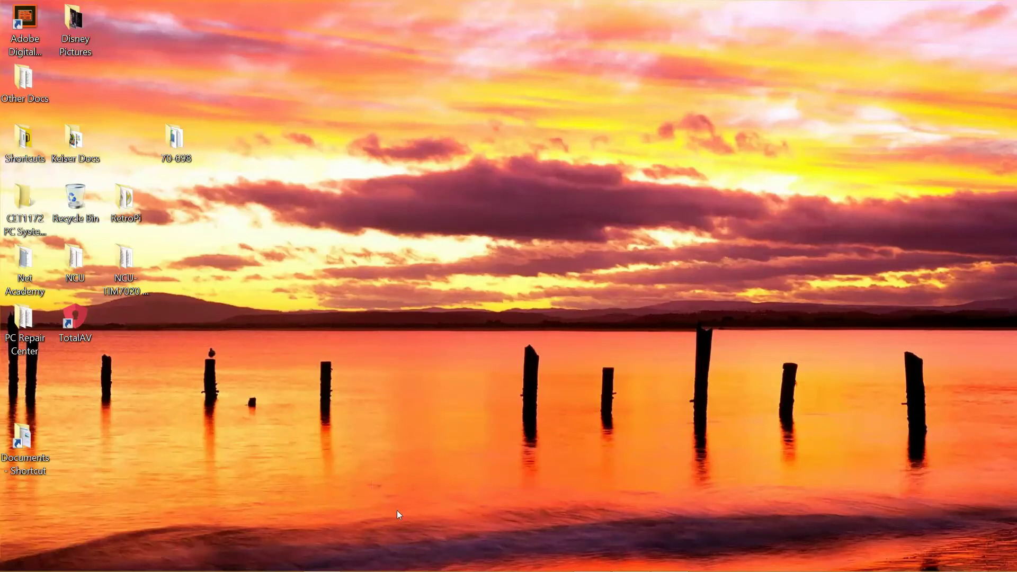
Restore the LON-CL3 window and open Advanced Sharing from the Shared folder's properties.
mouse_move(403, 569)
left_click(669, 559)
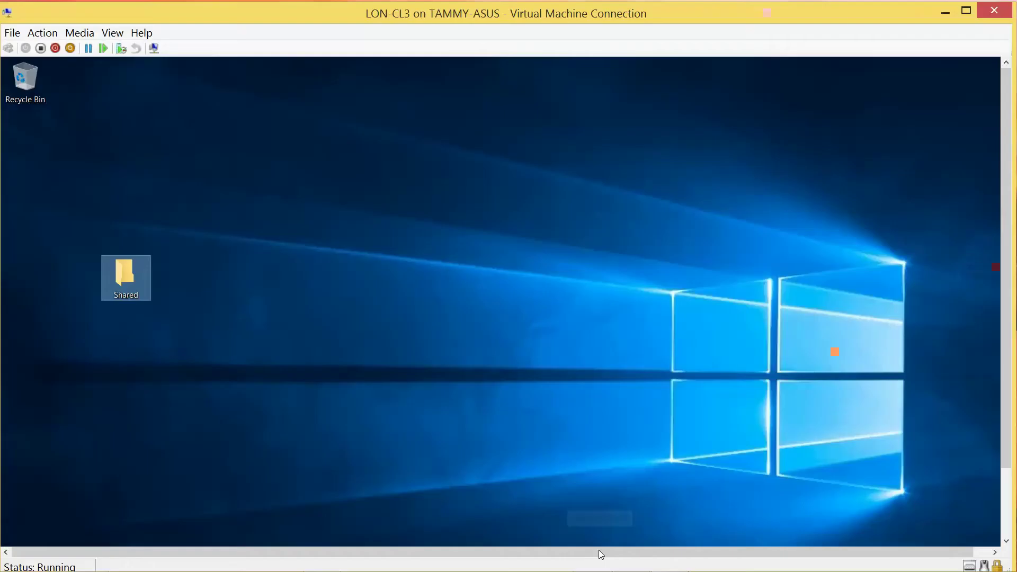
right_click(122, 276)
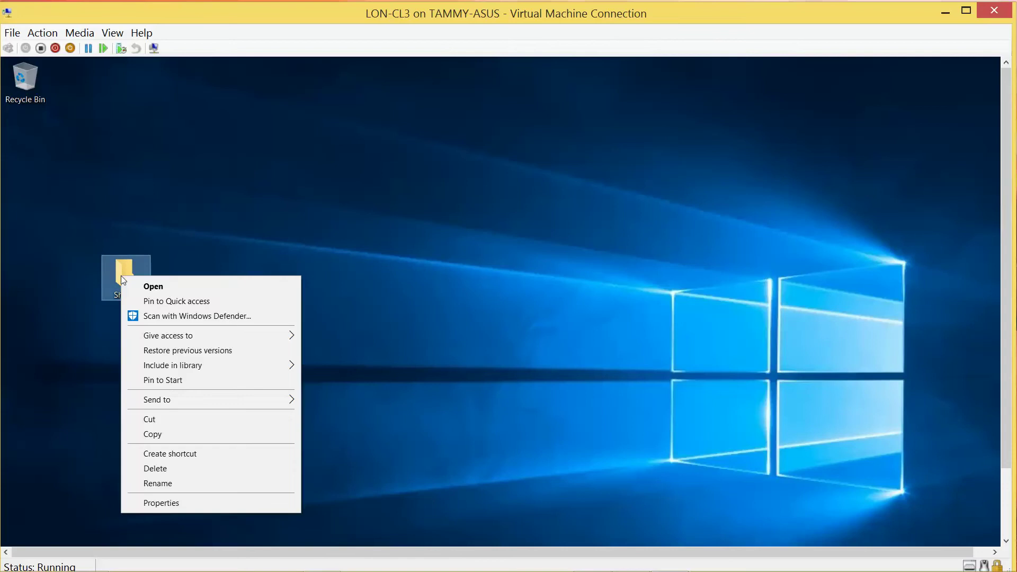
left_click(198, 503)
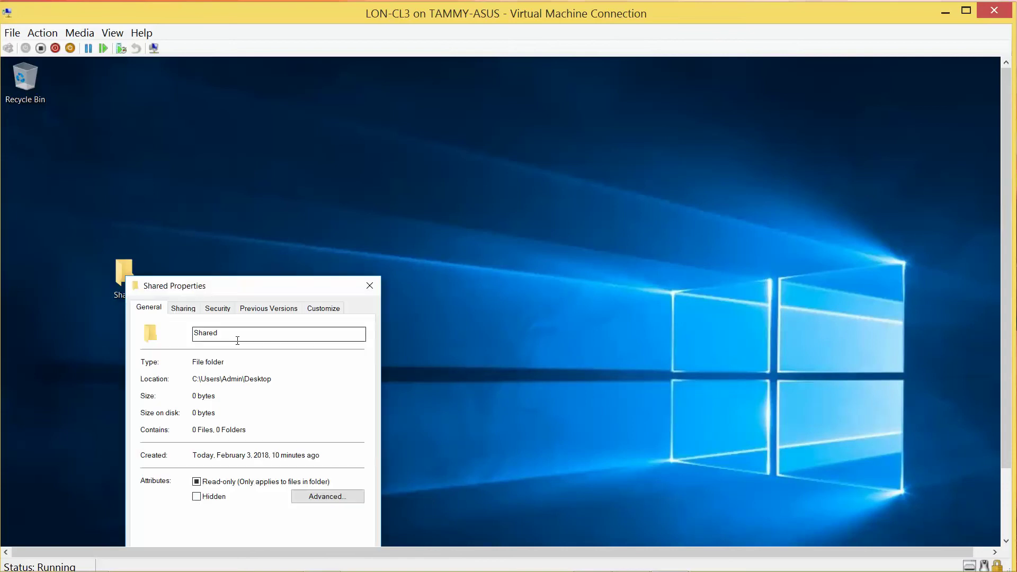
left_click(184, 311)
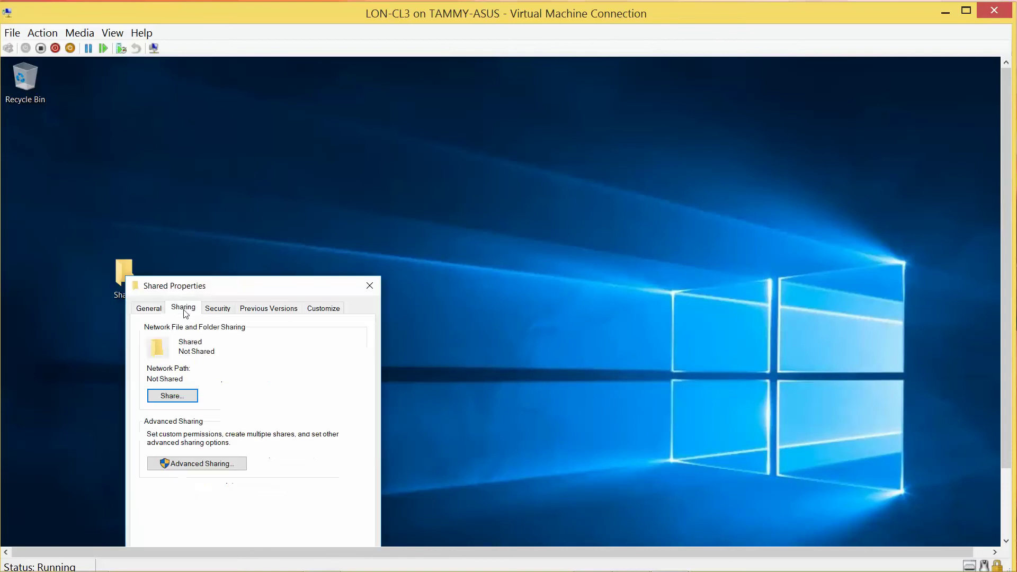
left_click(211, 463)
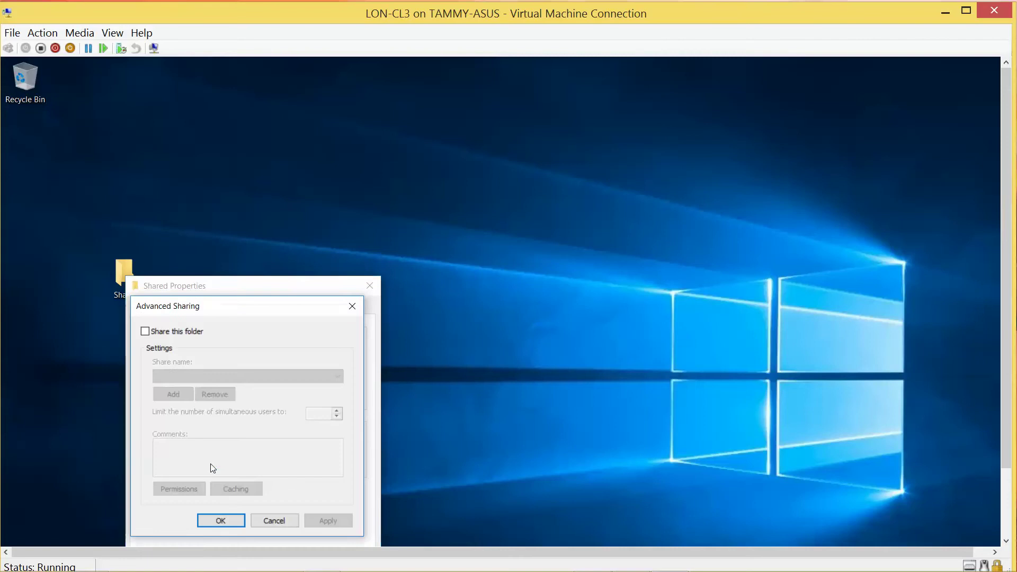
Share the folder as Shared with Everyone allowed Full Control, then close its properties.
left_click(145, 332)
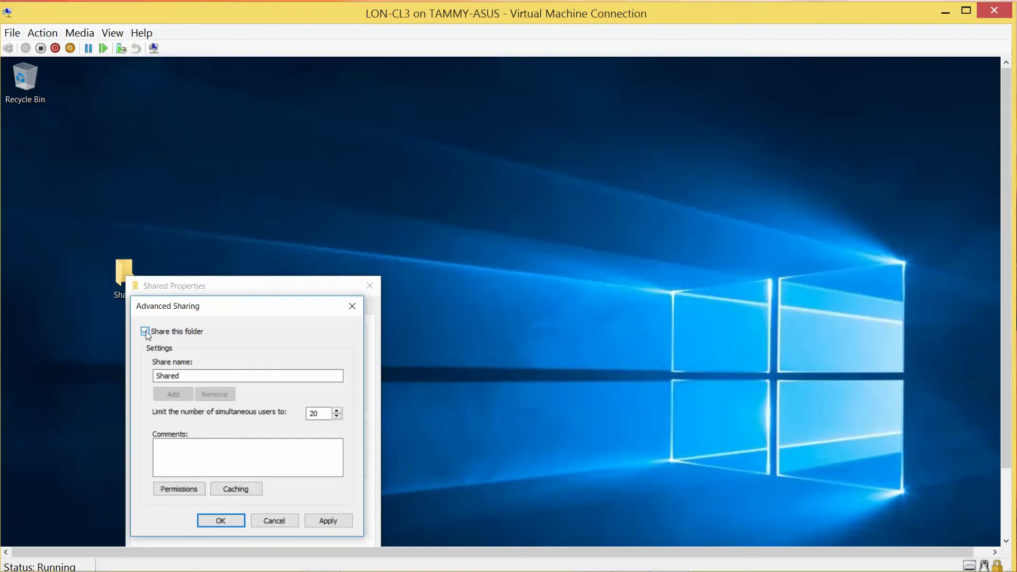
left_click(189, 491)
left_click(299, 468)
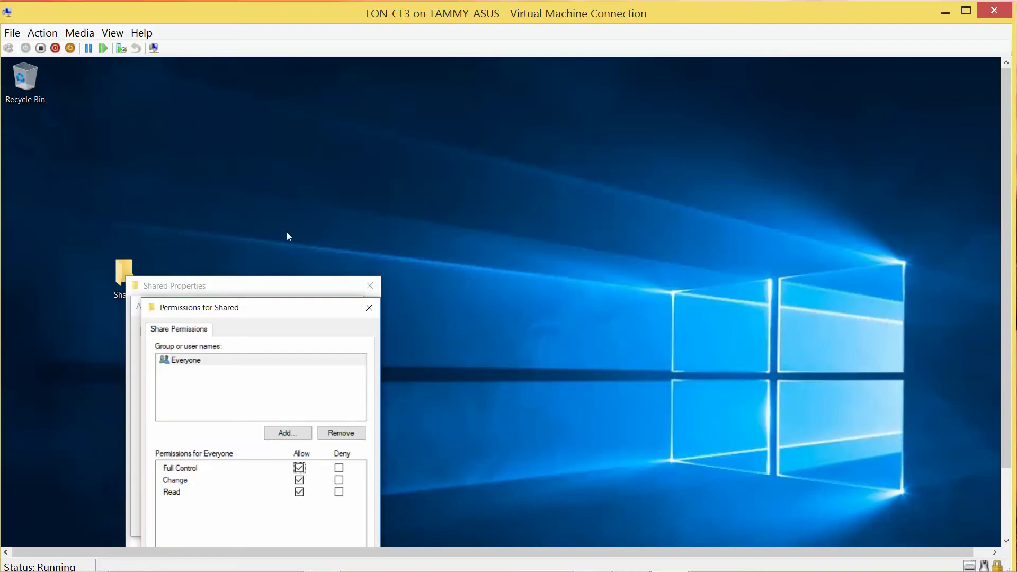
left_click_drag(1008, 199, 1008, 267)
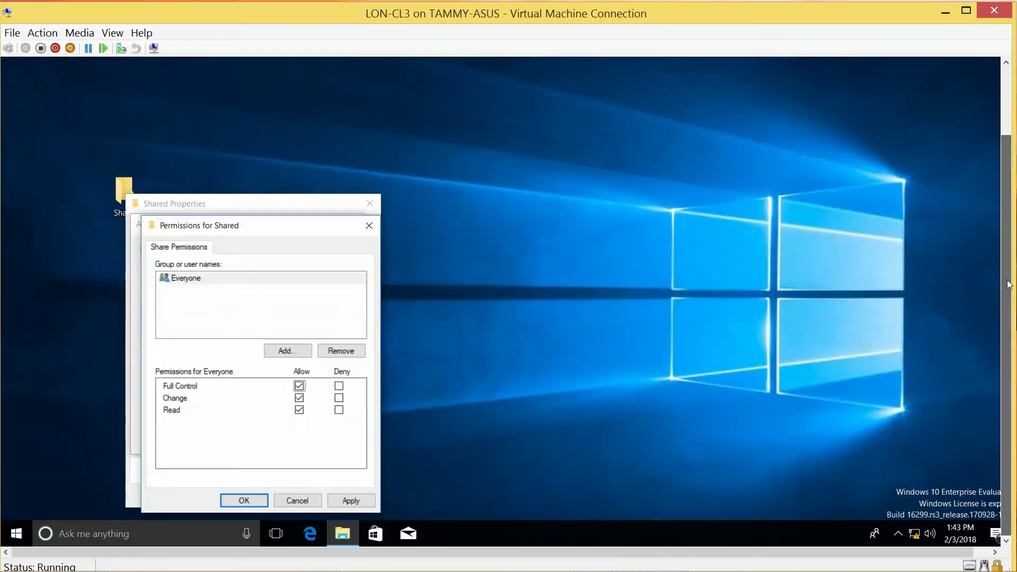
left_click(243, 498)
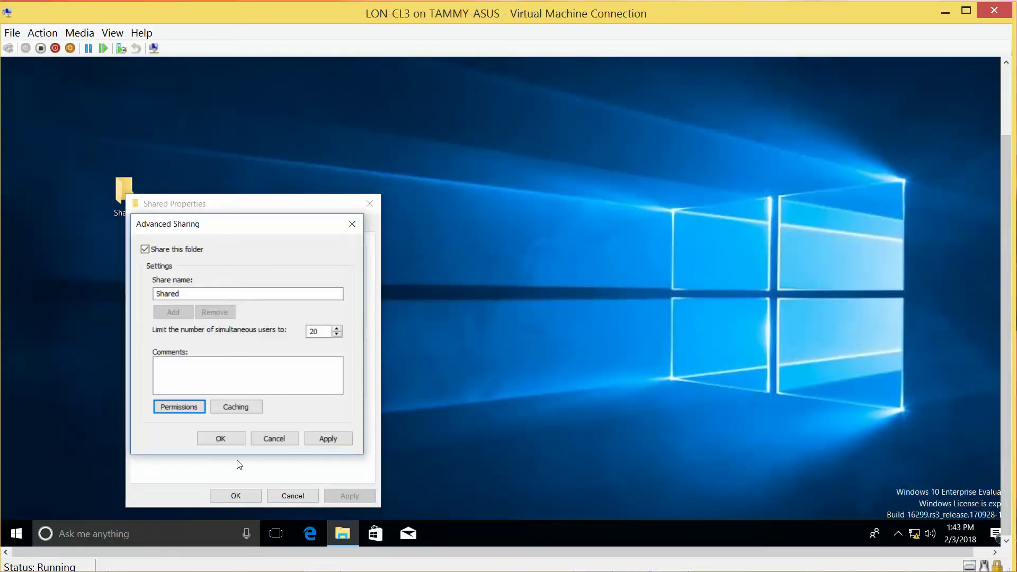
left_click(221, 439)
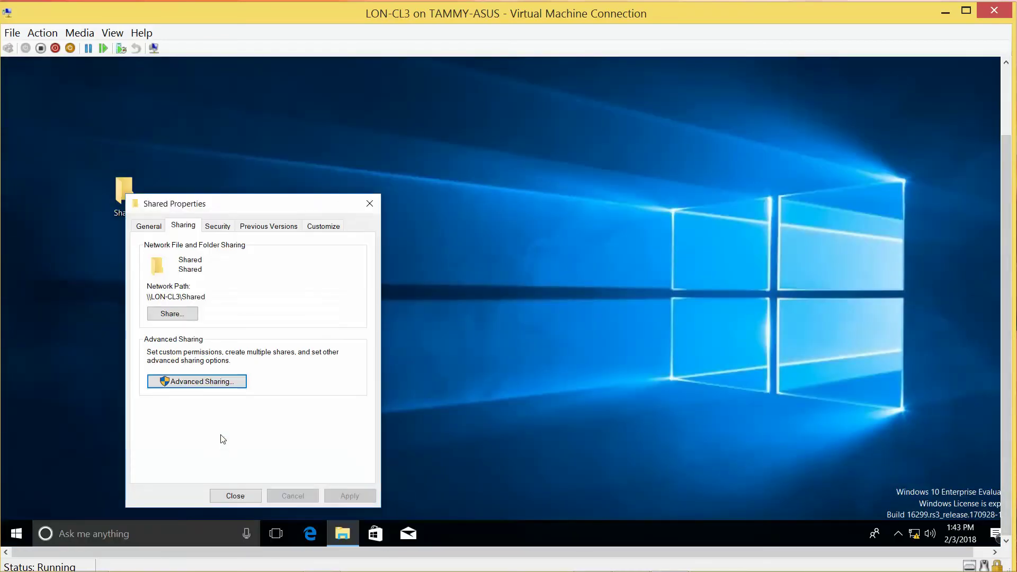
left_click(237, 494)
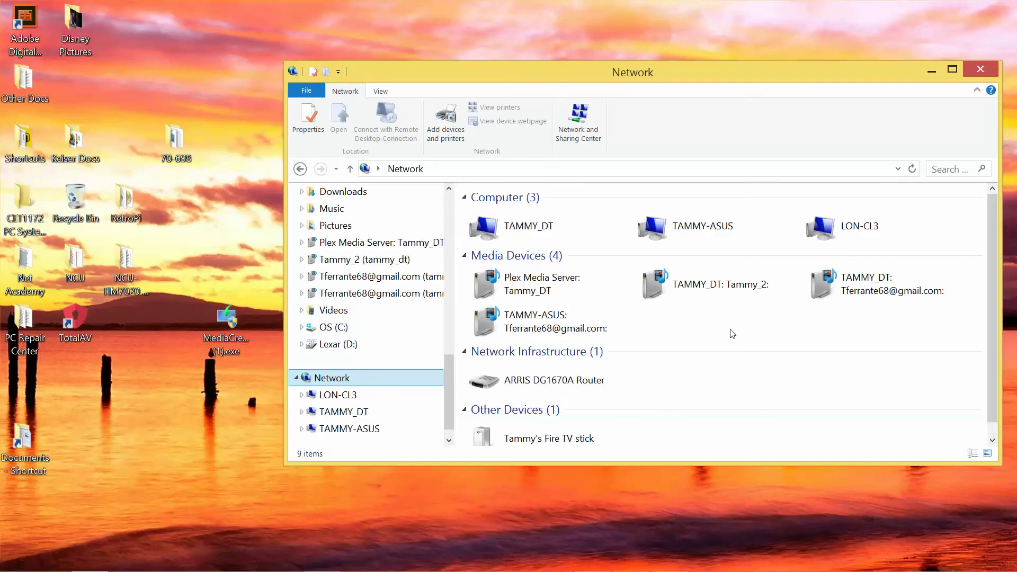
Select LON-CL3 in the host's Network view and open it, which brings up a Windows Security credentials prompt.
left_click(835, 225)
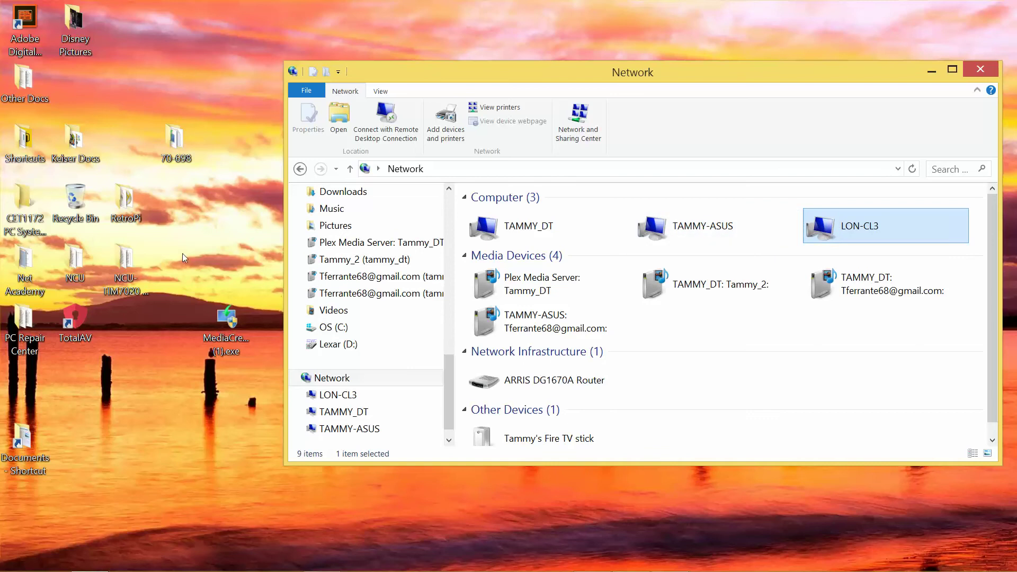
mouse_move(165, 570)
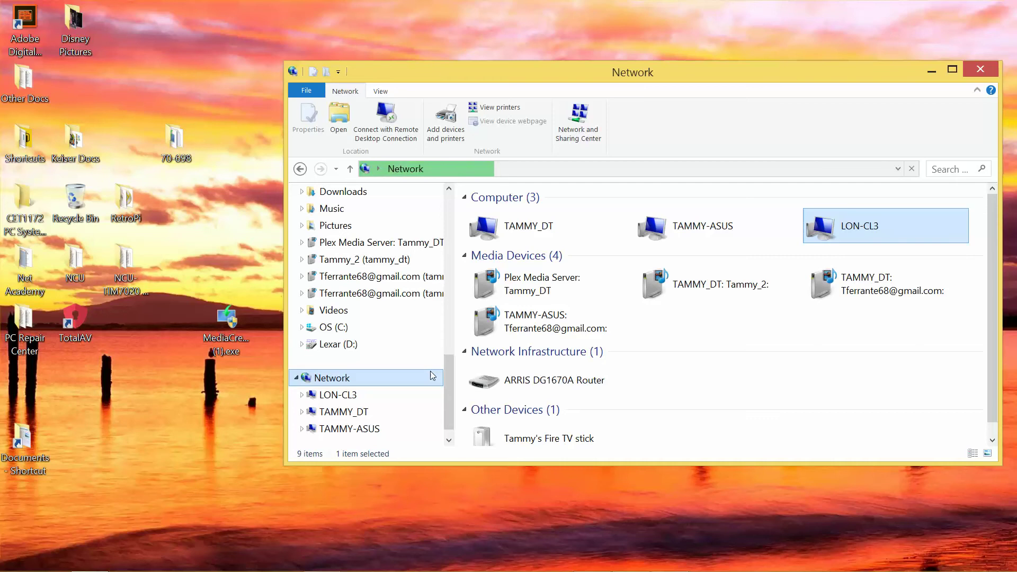
mouse_move(643, 570)
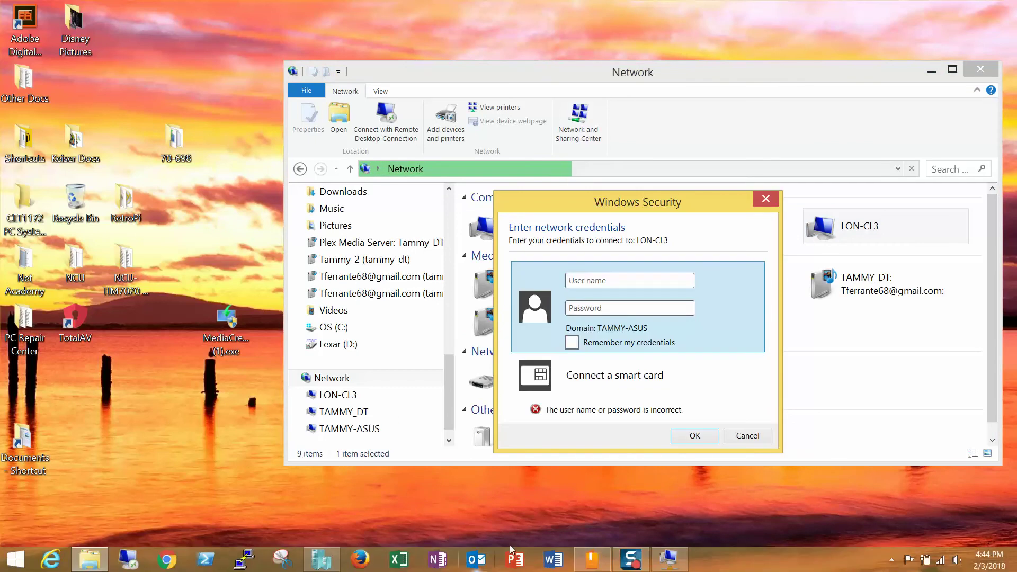
Enter the adatum.com admin user name and account password in the Windows Security prompt to connect.
type("a")
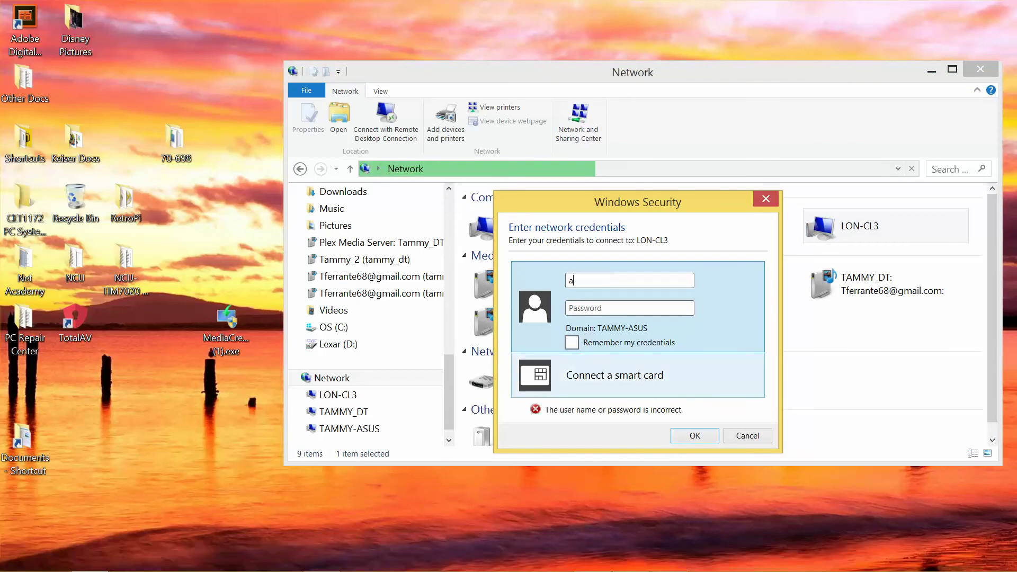
type("dministrator")
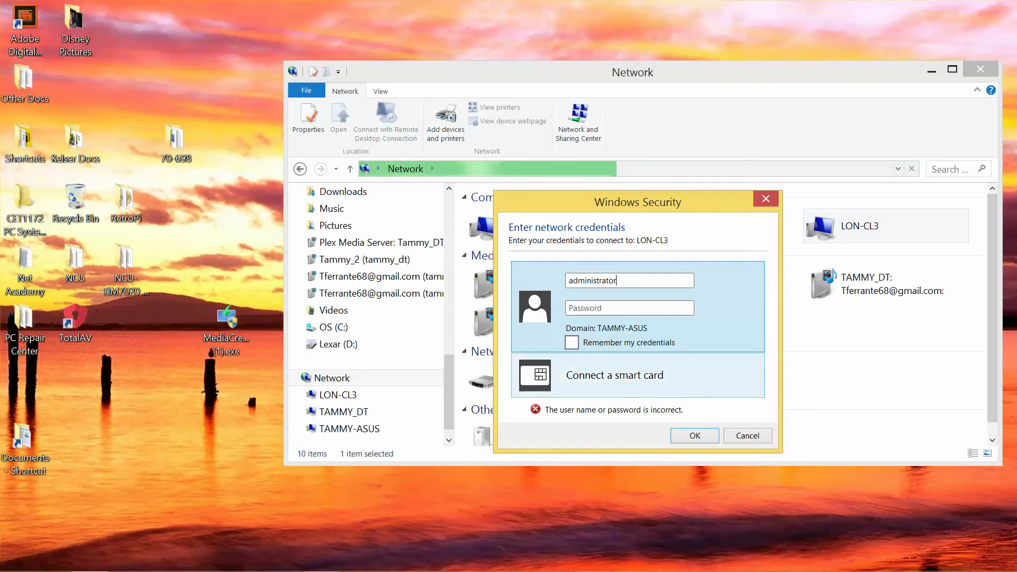
key("BackSpace")
key("BackSpace")
key("BackSpace")
key("BackSpace")
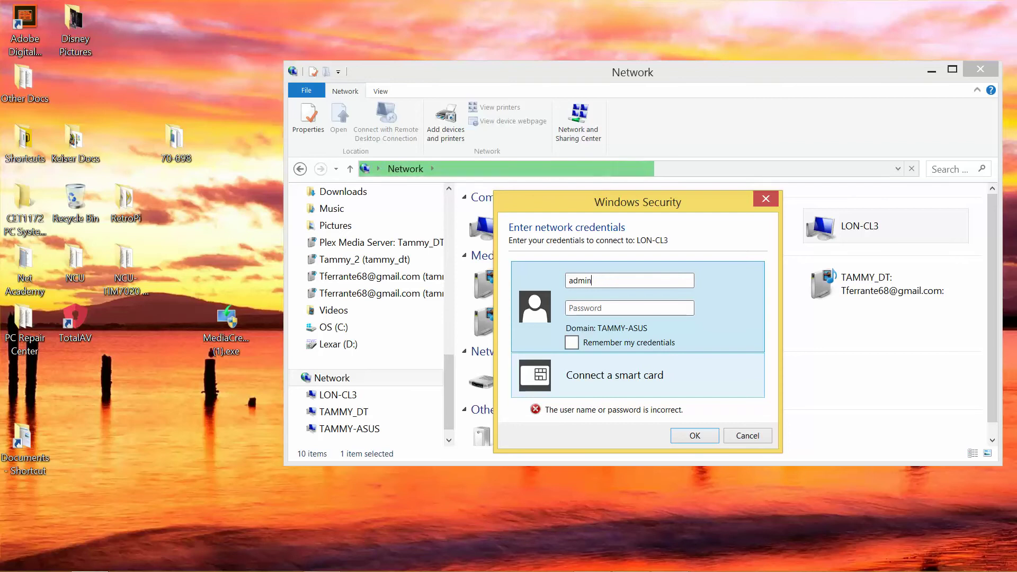
type("Pa")
key("BackSpace")
key("BackSpace")
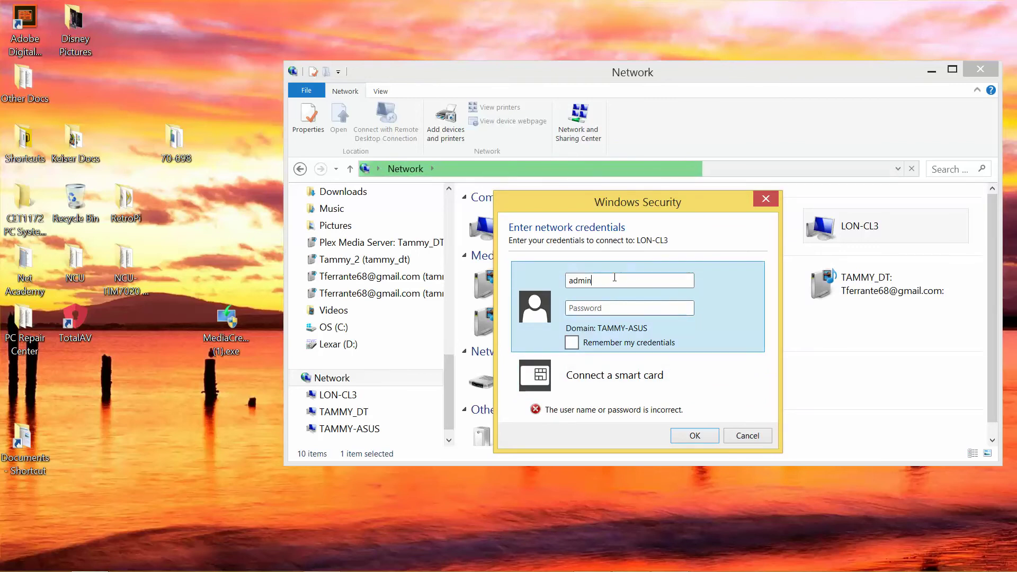
key("shift+Tab")
type("\\")
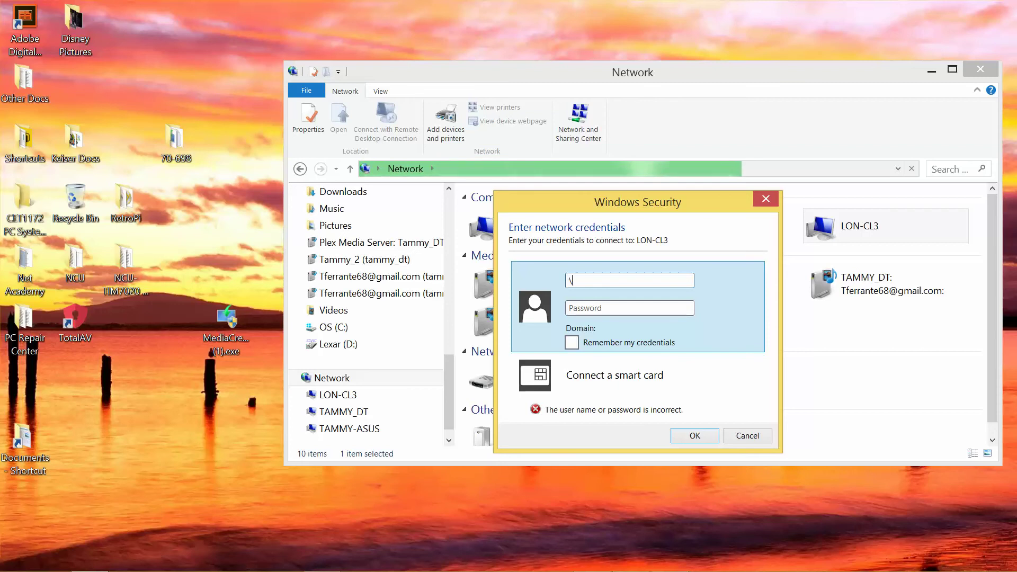
type("adatum")
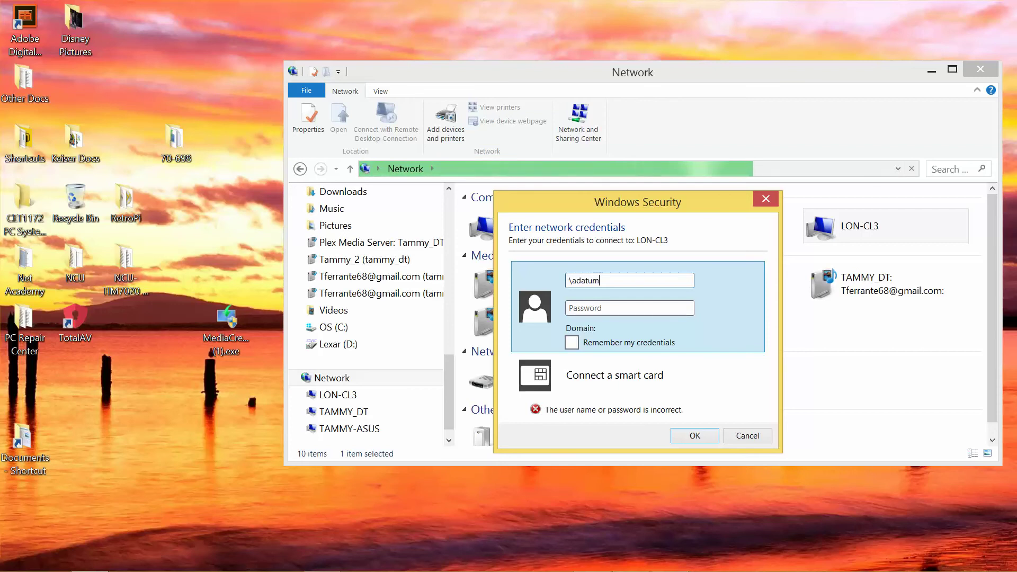
type(".com")
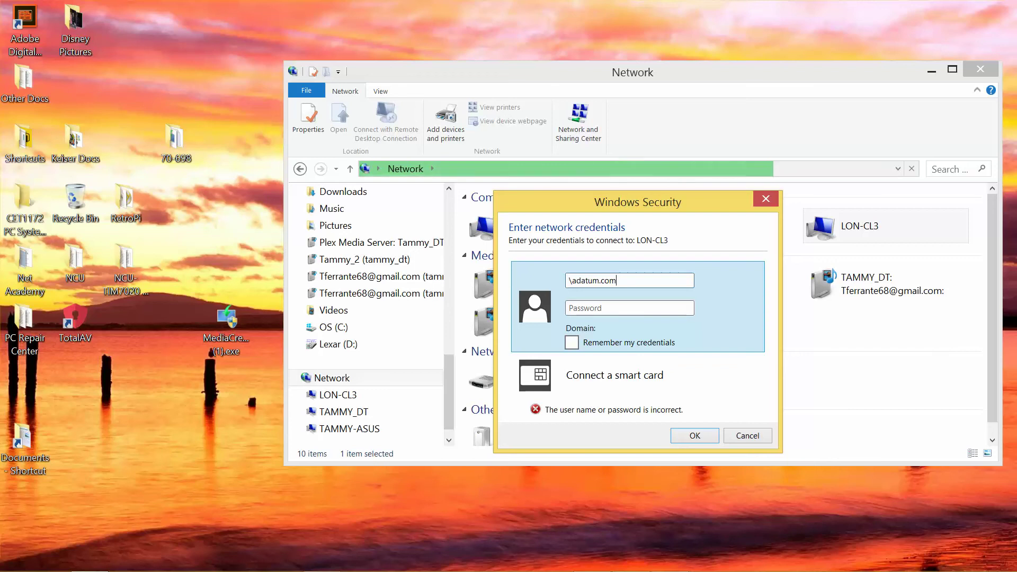
key("BackSpace")
key("BackSpace")
key("BackSpace")
key("BackSpace")
key("BackSpace")
key("BackSpace")
key("BackSpace")
key("BackSpace")
key("BackSpace")
key("BackSpace")
type("admin")
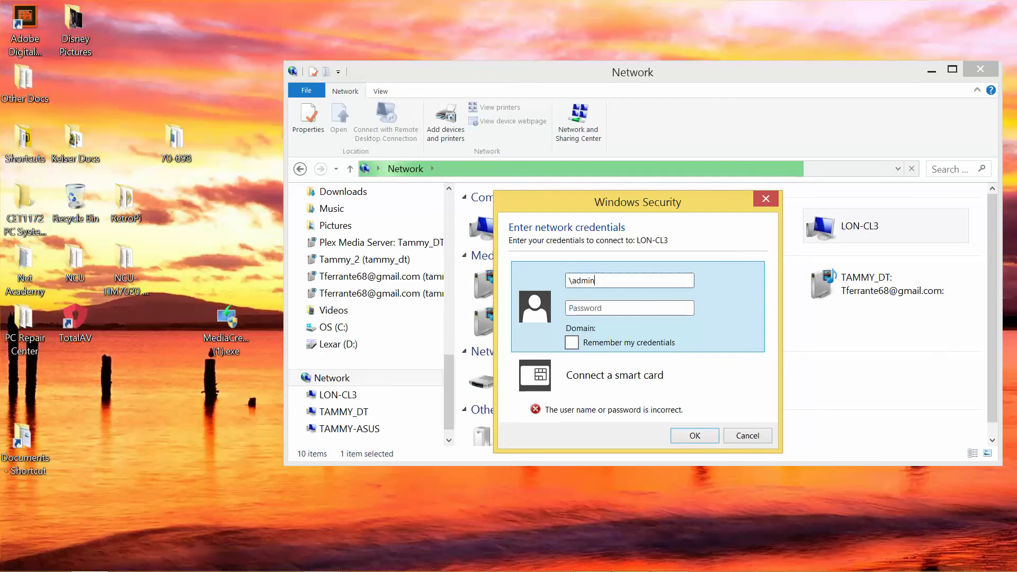
key("Tab")
type("Pa")
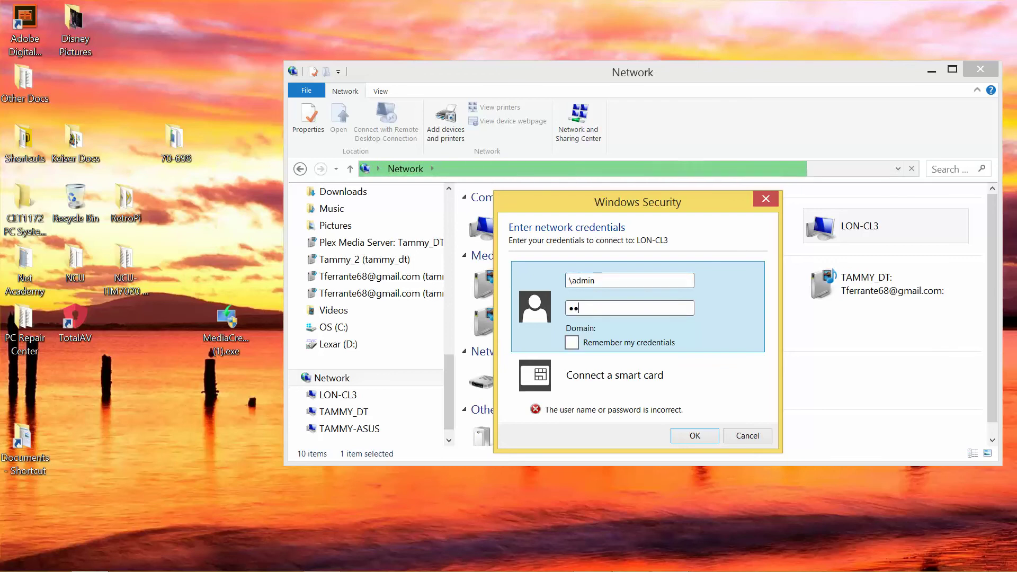
type("$$w0rd")
key("Return")
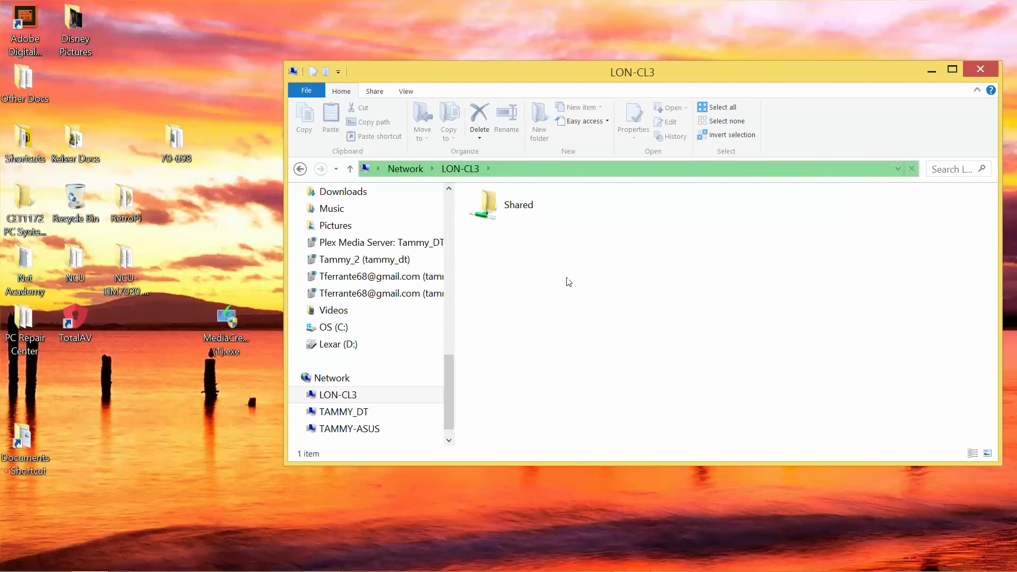
Open LON-CL3's Shared folder, paste MediaCreationTool (1).exe into it from the host desktop, and close the window.
double_click(530, 215)
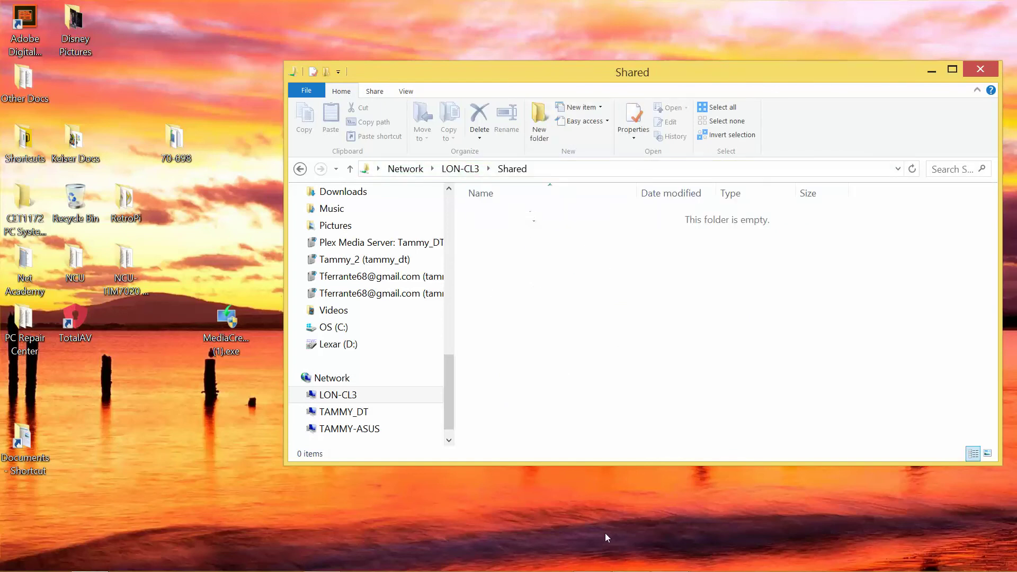
mouse_move(607, 571)
left_click(230, 321)
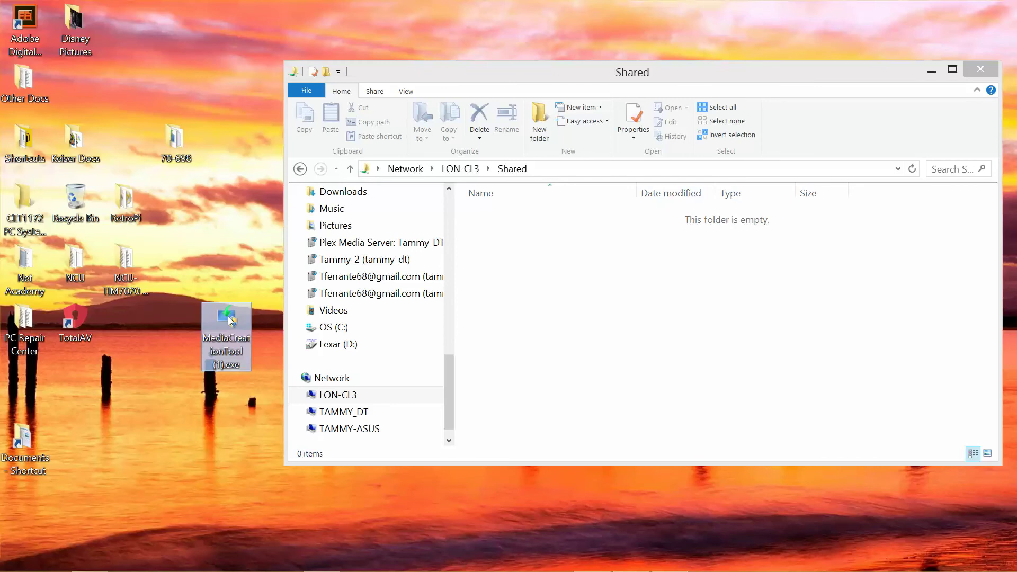
key("ctrl+c")
left_click(642, 289)
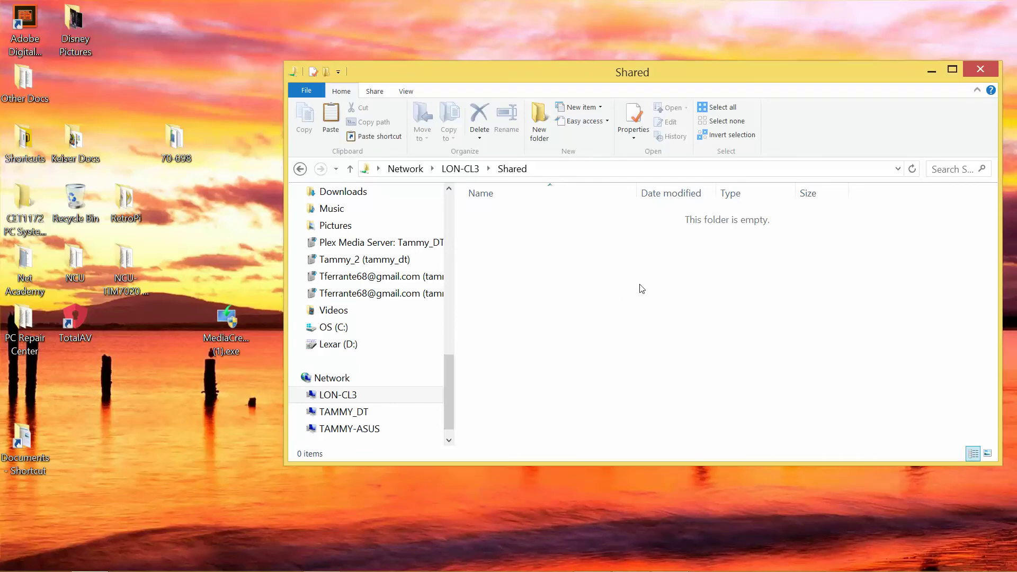
key("ctrl+v")
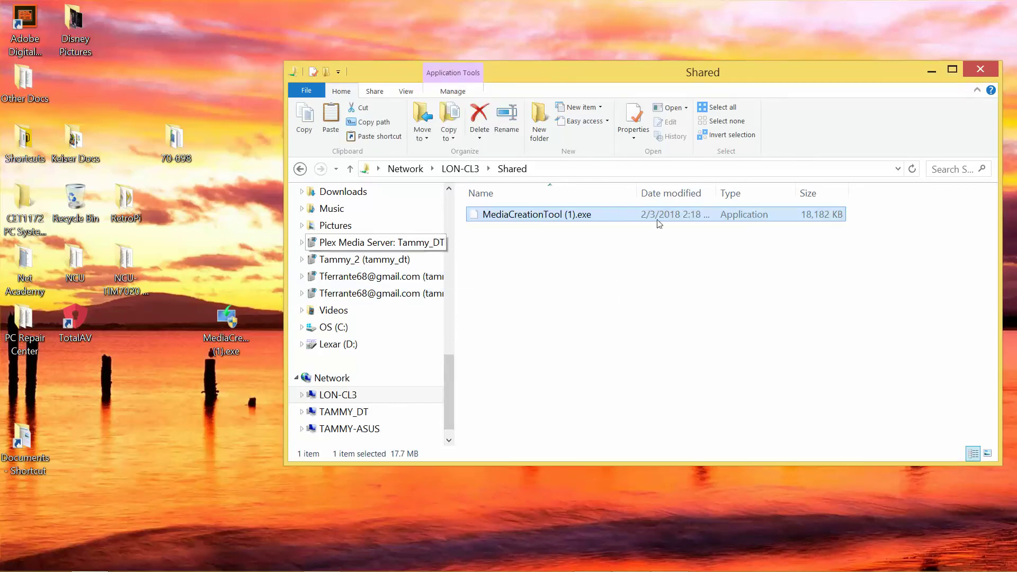
left_click(981, 72)
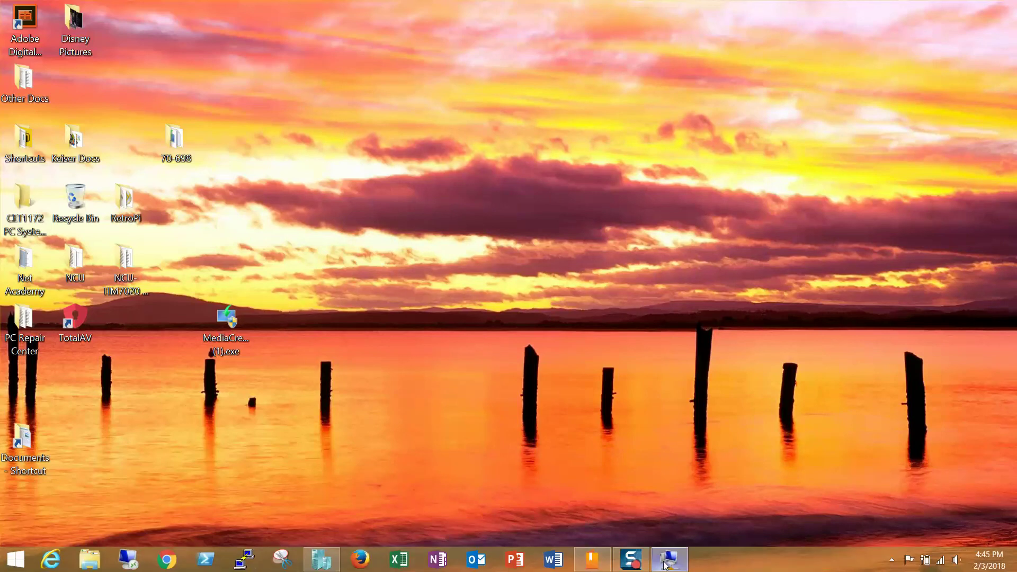
In LON-CL3, run MediaCreationTool (1) from the Shared folder and allow it to make changes.
left_click(667, 560)
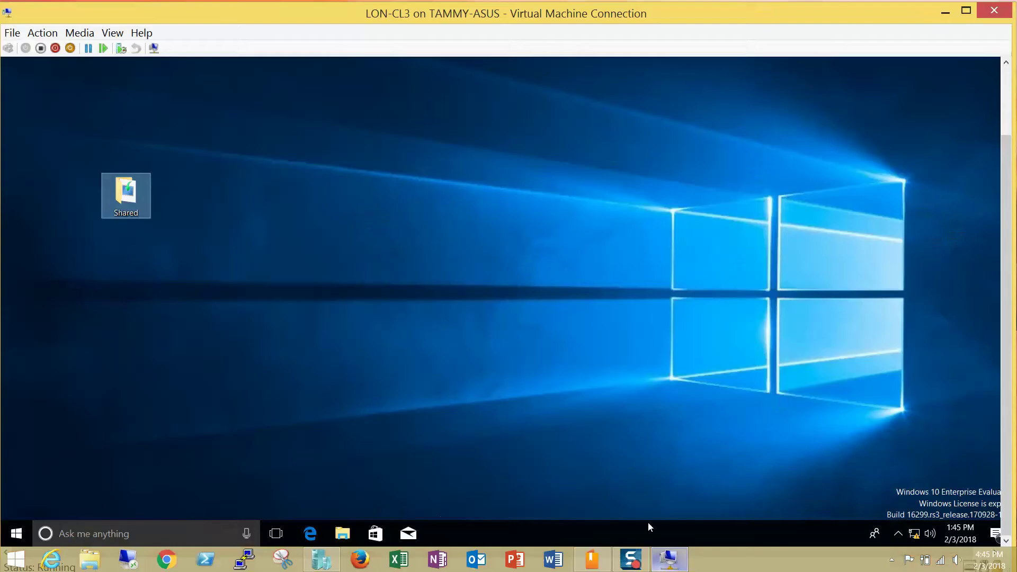
double_click(128, 196)
left_click(311, 144)
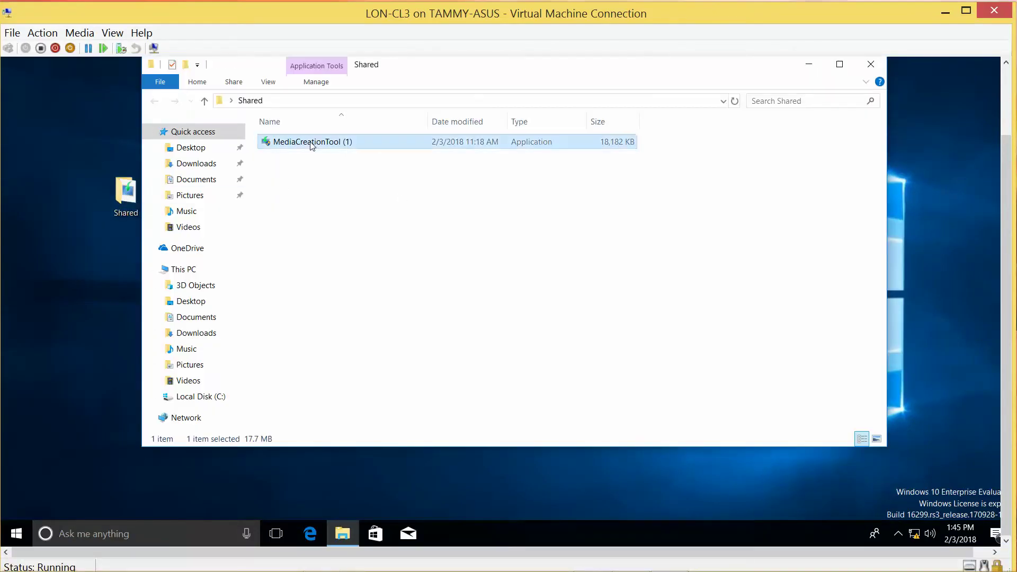
double_click(311, 143)
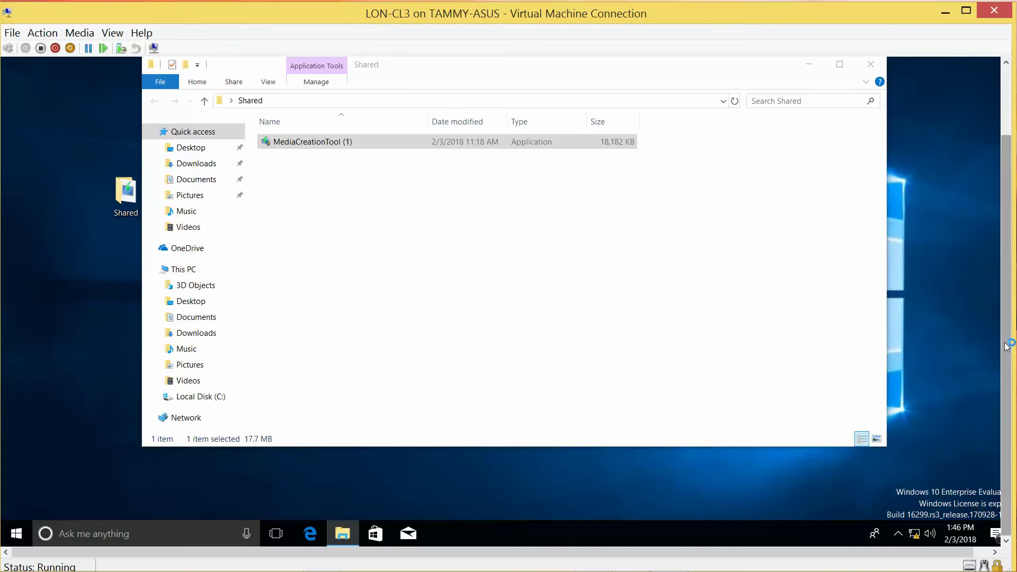
scroll(1007, 347, "up", 3)
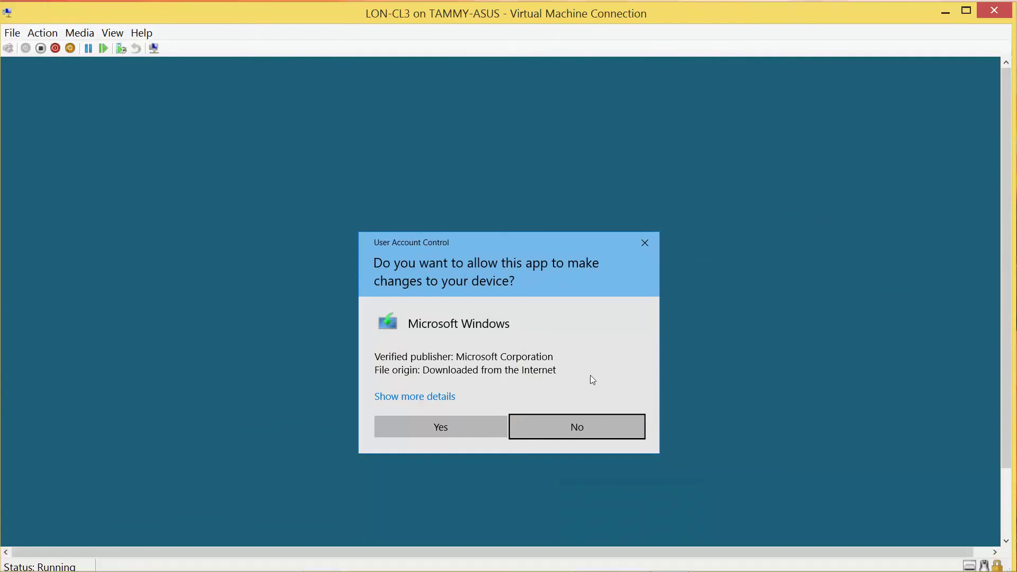
left_click(435, 418)
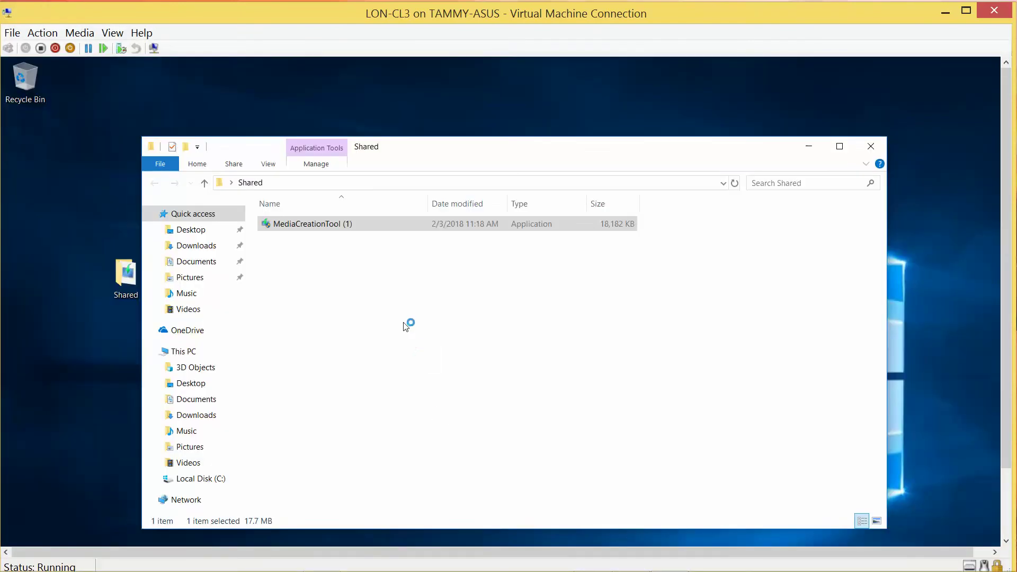
left_click(871, 148)
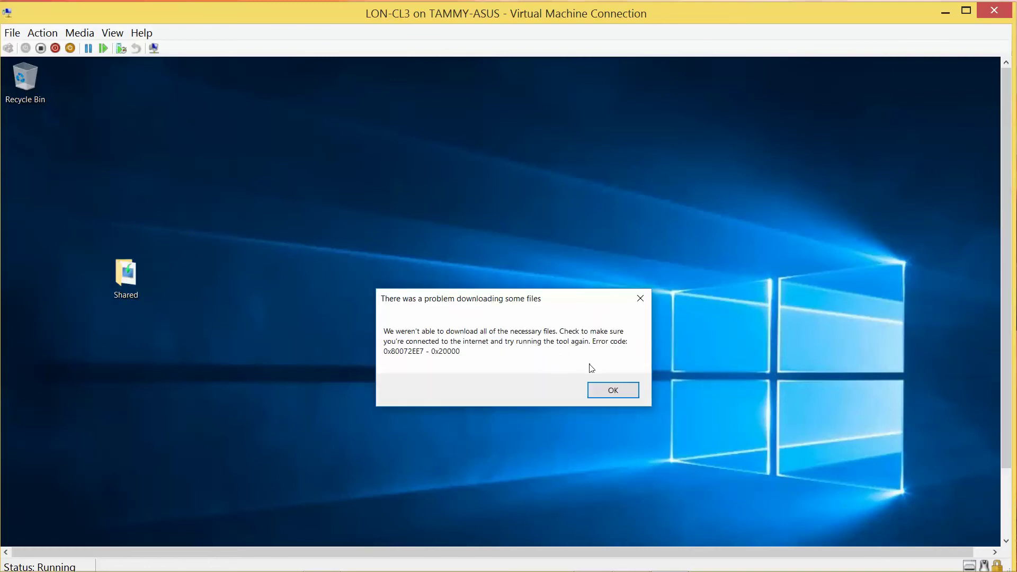
Dismiss the download error, delete MediaCreationTool (1) from Shared, and minimize the VM window.
left_click(612, 391)
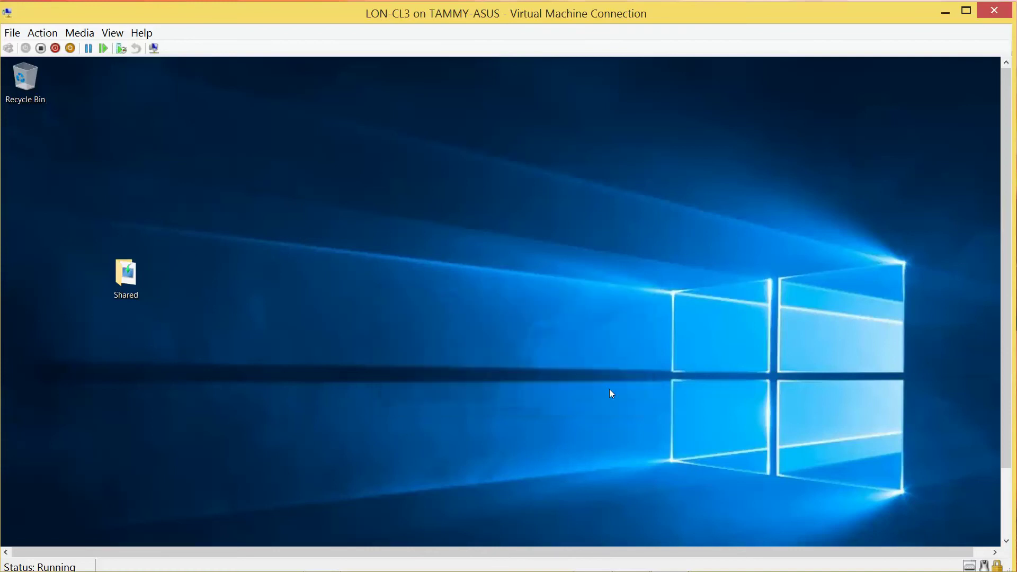
double_click(129, 273)
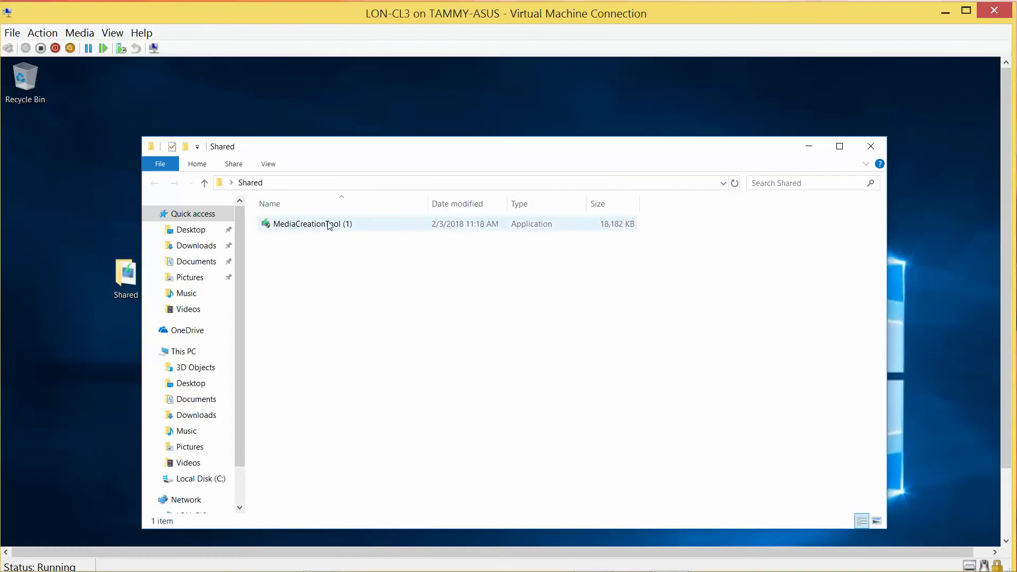
left_click(329, 227)
key("Delete")
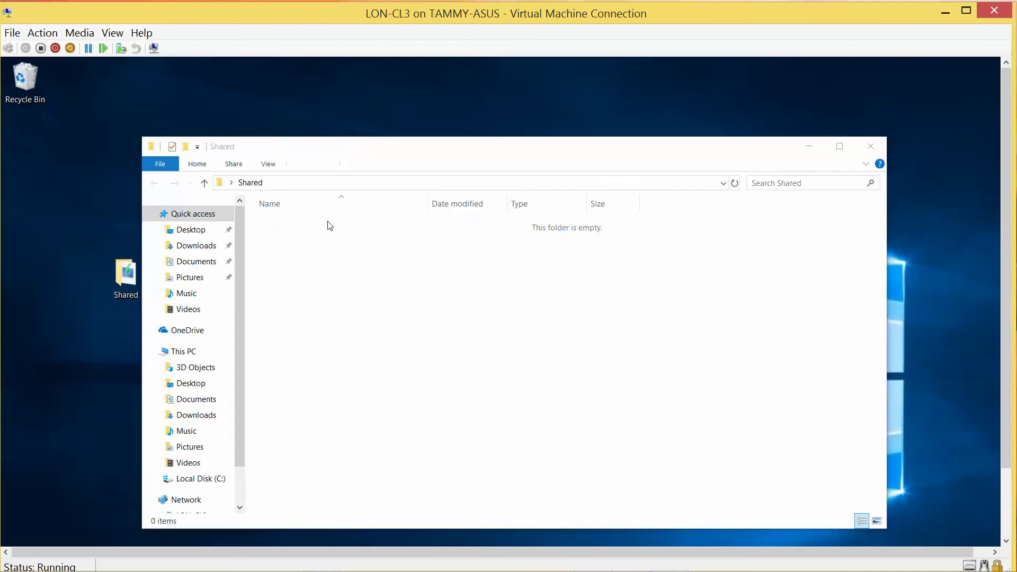
left_click(870, 151)
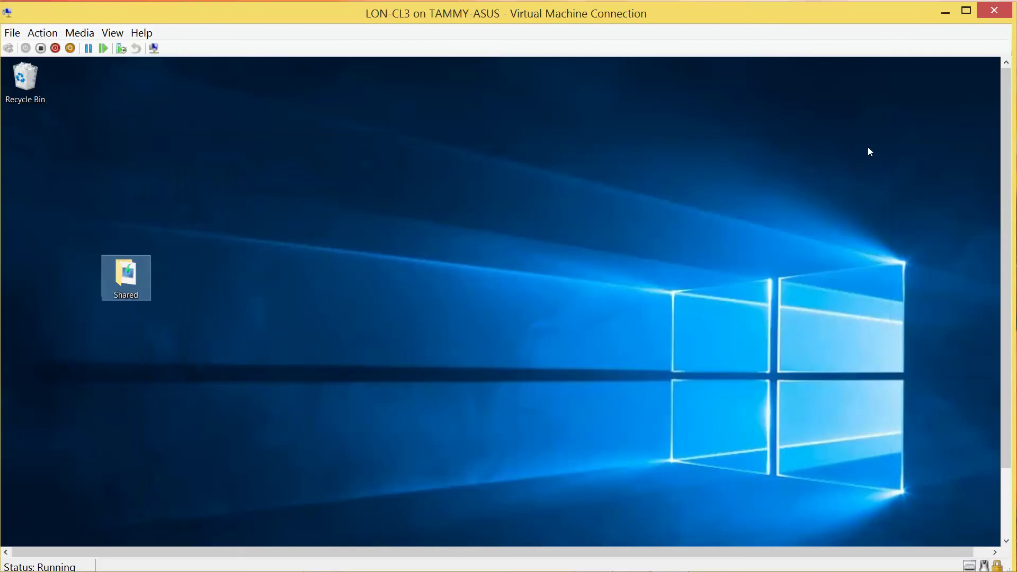
left_click(942, 14)
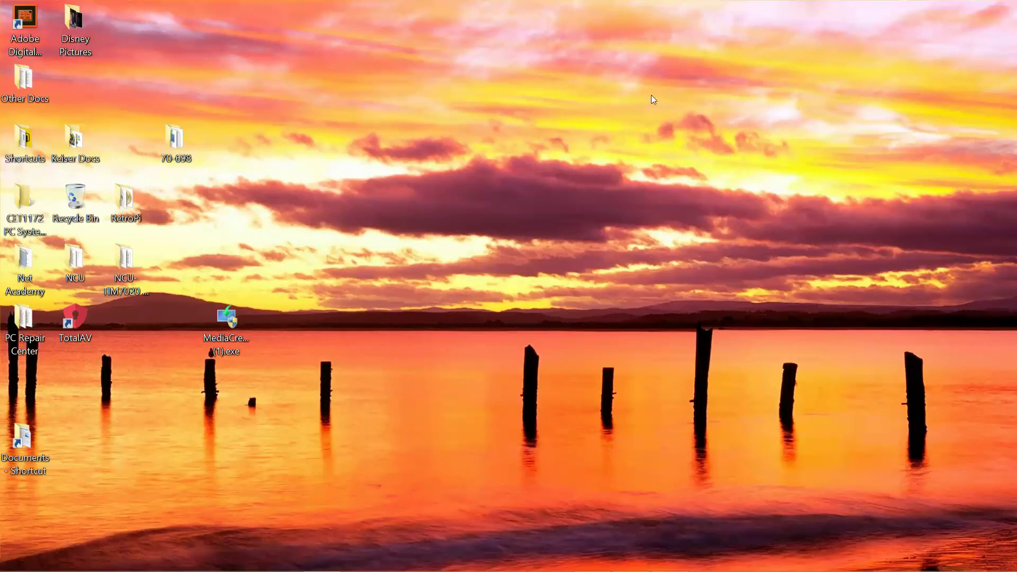
Run MediaCreationTool (1).exe from the host desktop and accept the Windows 10 license terms.
left_click(231, 329)
double_click(230, 327)
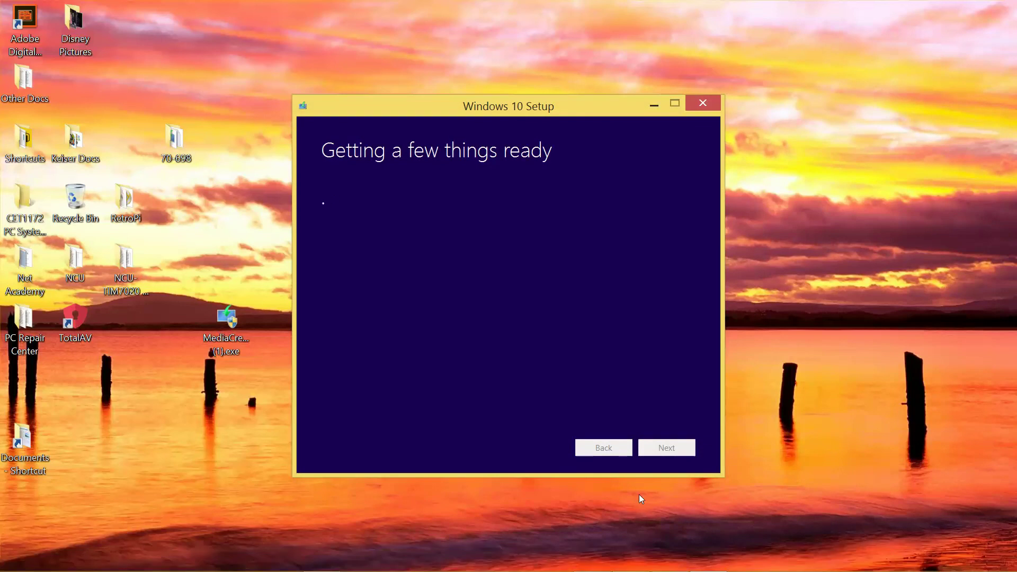
mouse_move(708, 556)
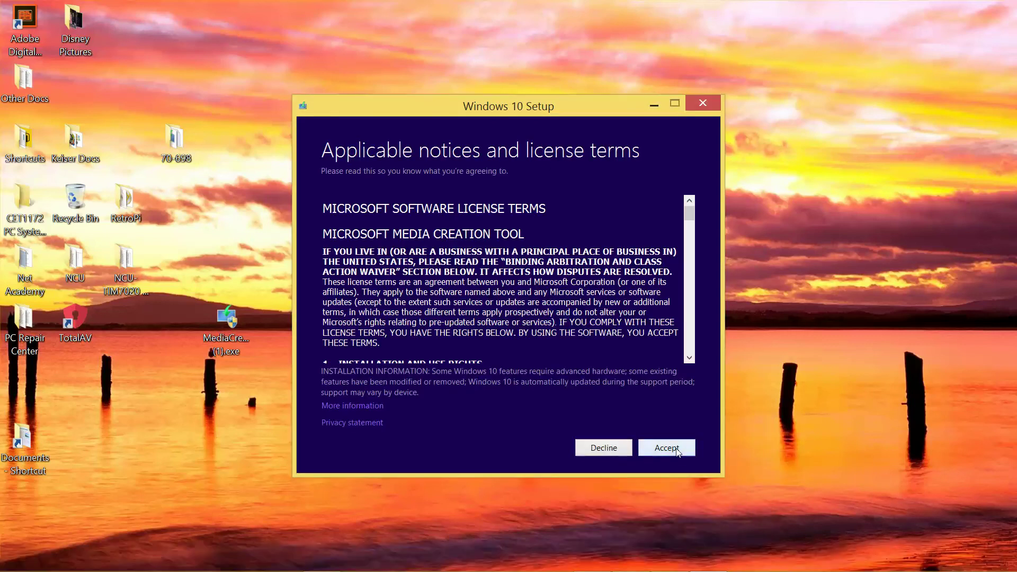
left_click(666, 448)
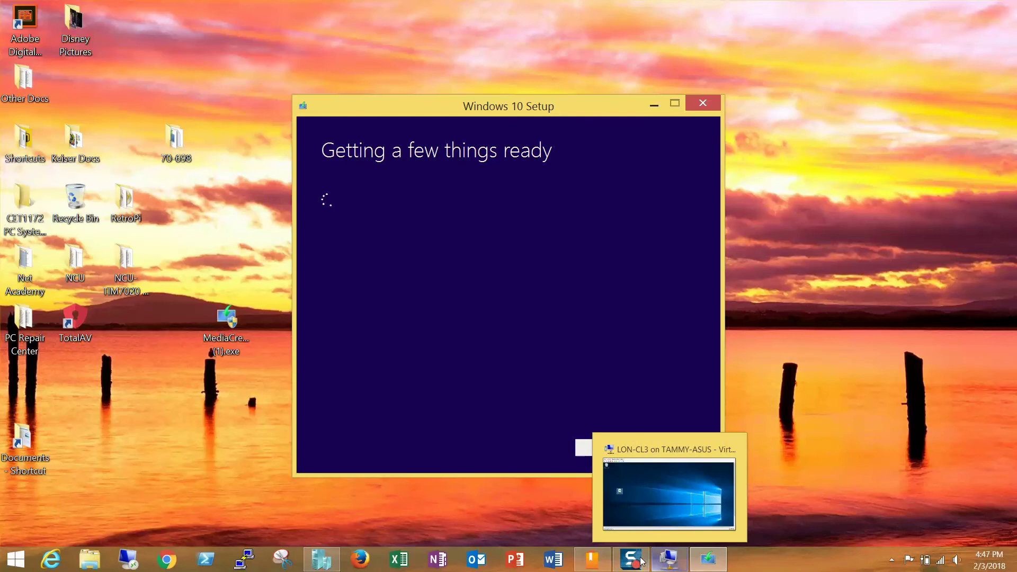
mouse_move(634, 563)
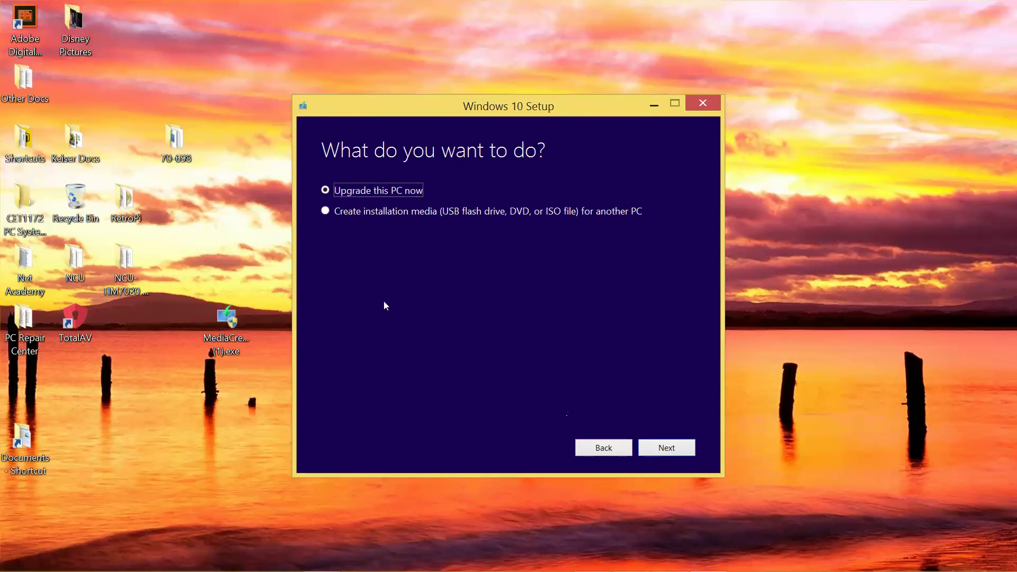
Choose 'Create installation media for another PC' and keep the recommended language, edition and architecture.
left_click(328, 213)
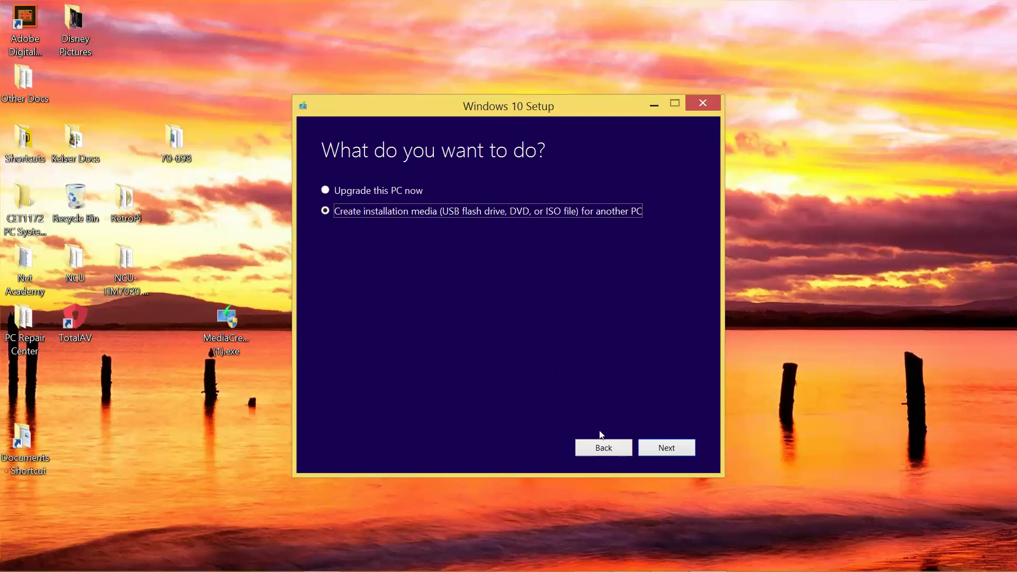
left_click(657, 454)
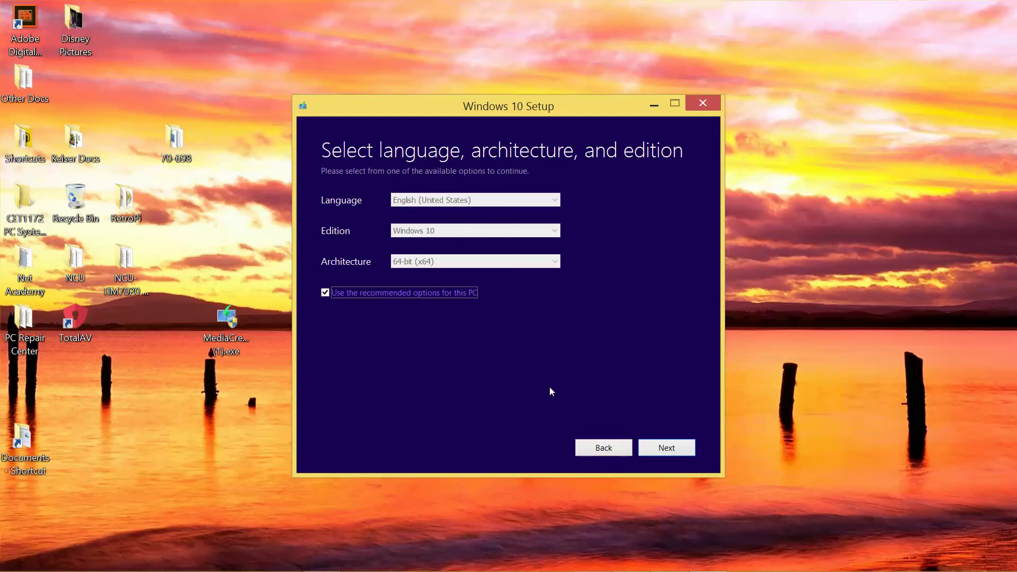
left_click(655, 451)
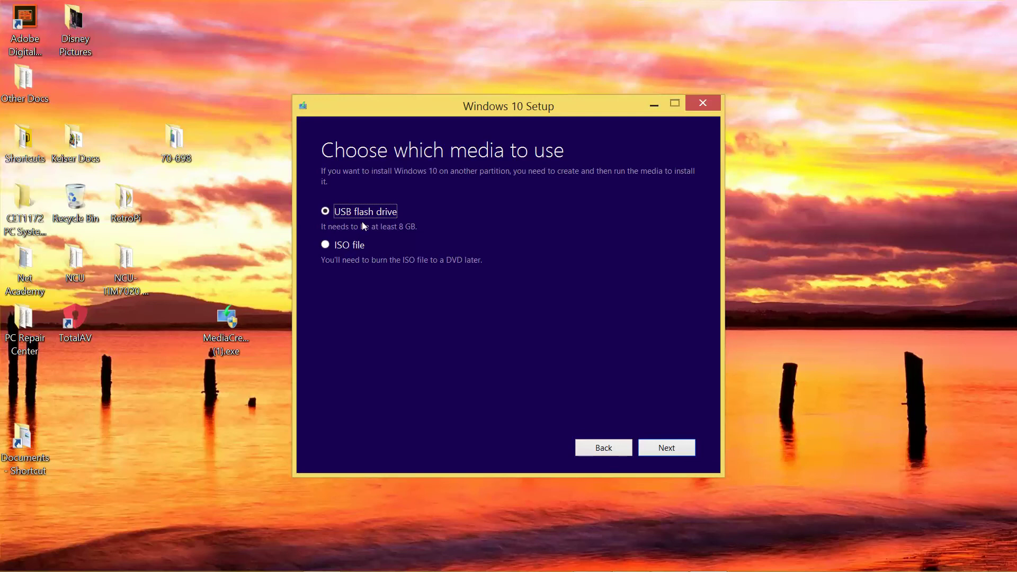
Pick ISO file as the media, then decline overwriting the existing Enterprise ISO in 70-698.
left_click(326, 244)
left_click(668, 452)
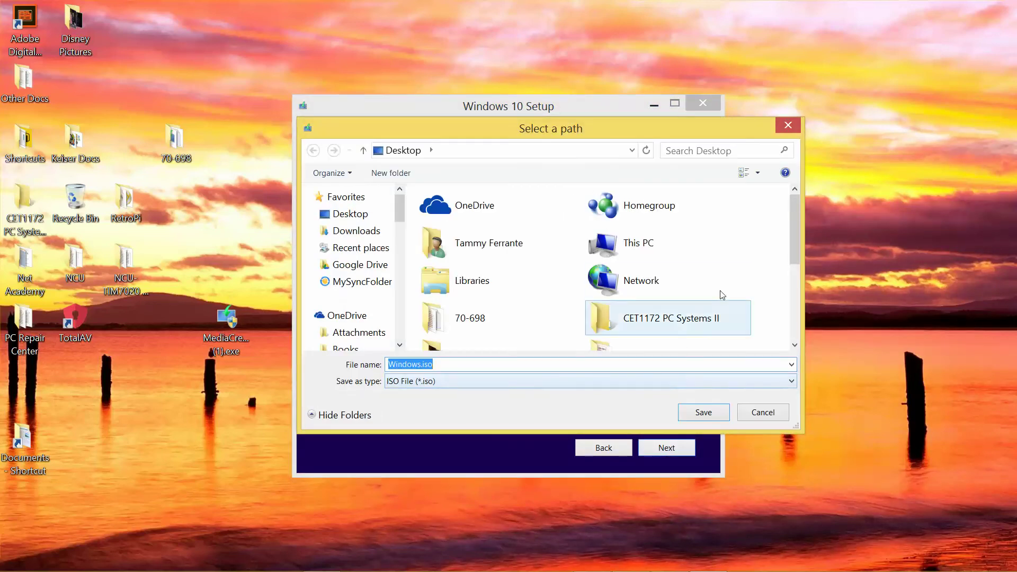
double_click(477, 324)
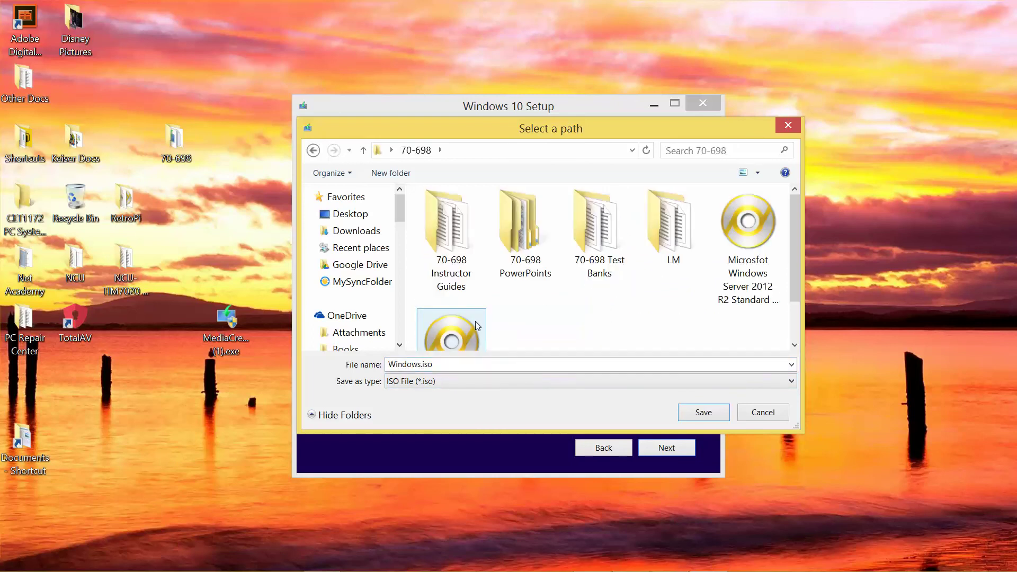
left_click(455, 329)
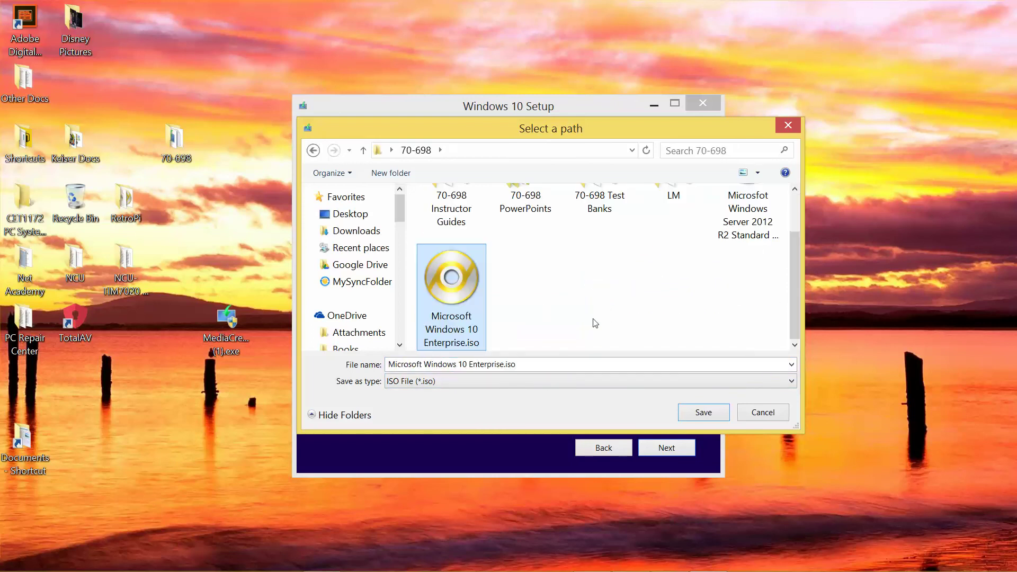
left_click(699, 413)
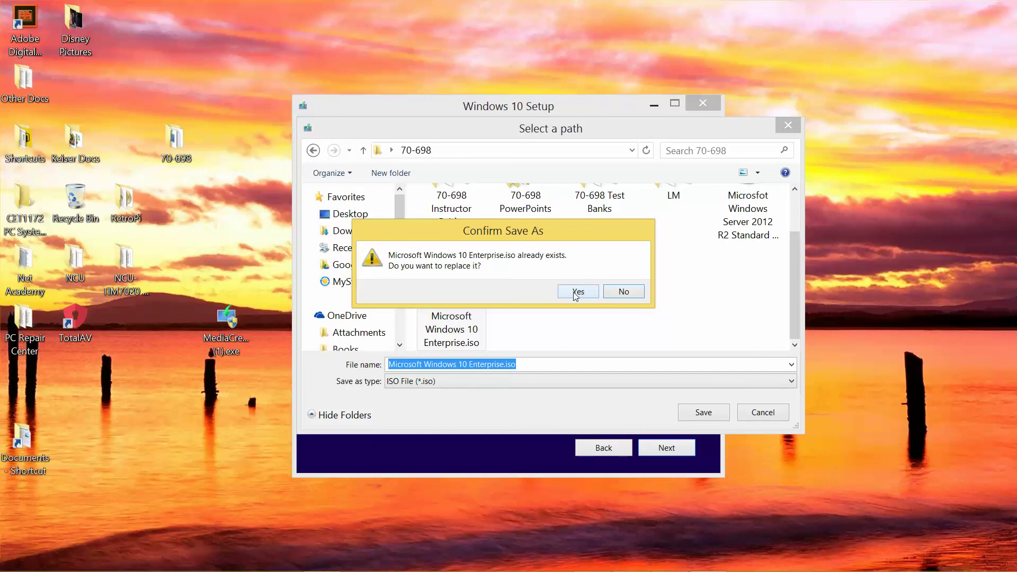
left_click(629, 291)
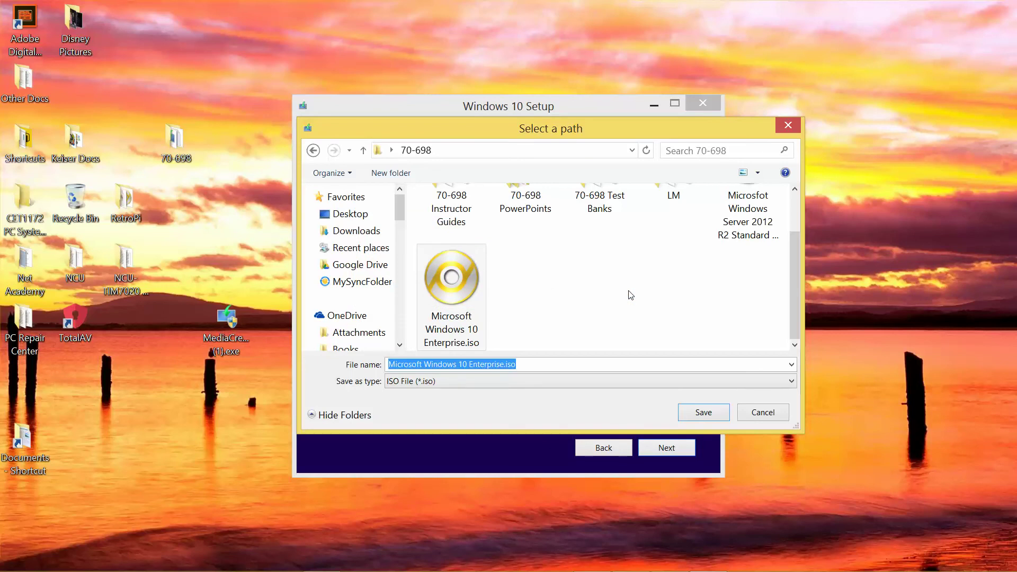
Save the ISO as Windows.iso in 70-698\Windows Media File to start the download.
mouse_move(630, 569)
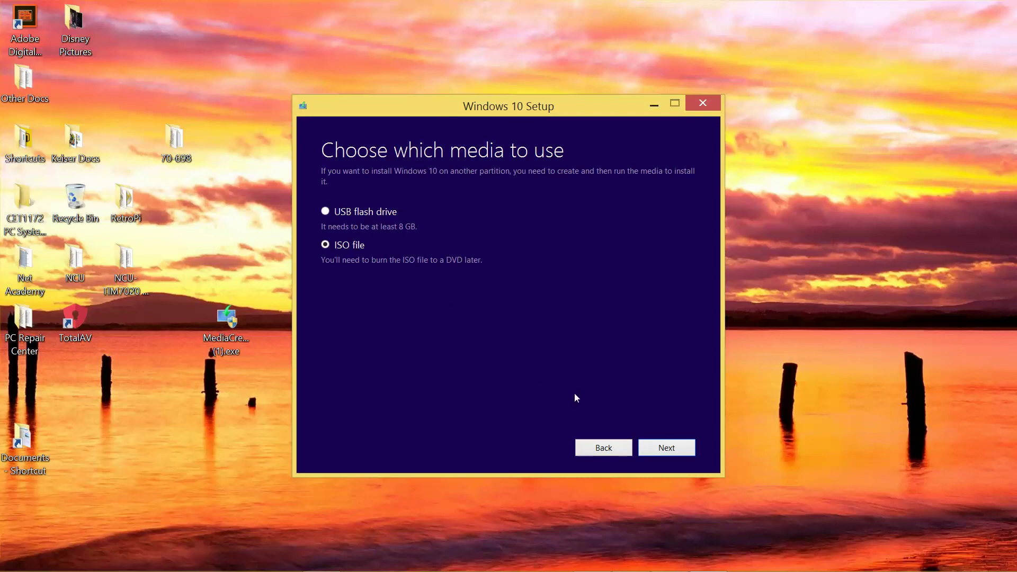
left_click(669, 449)
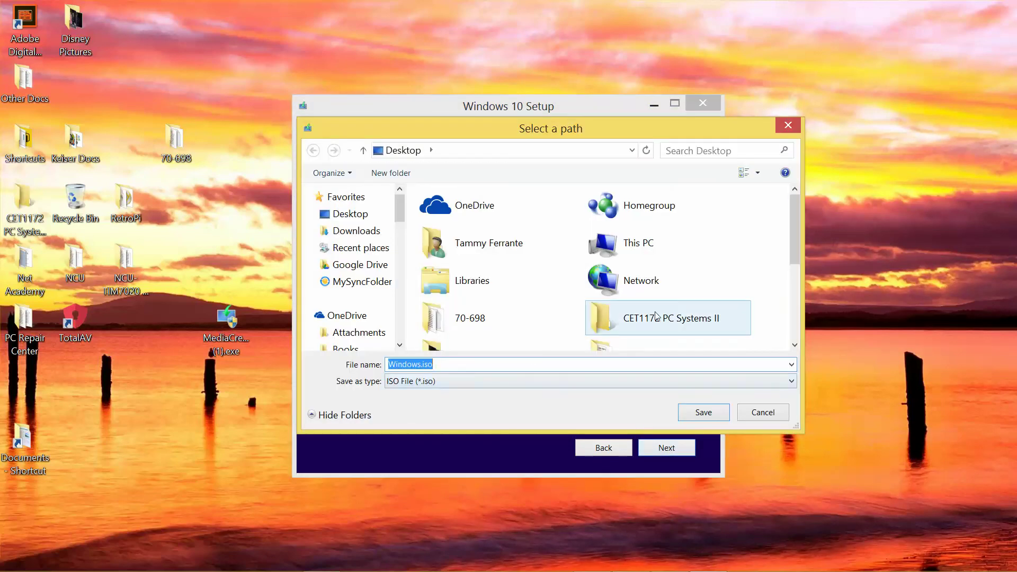
left_click(796, 347)
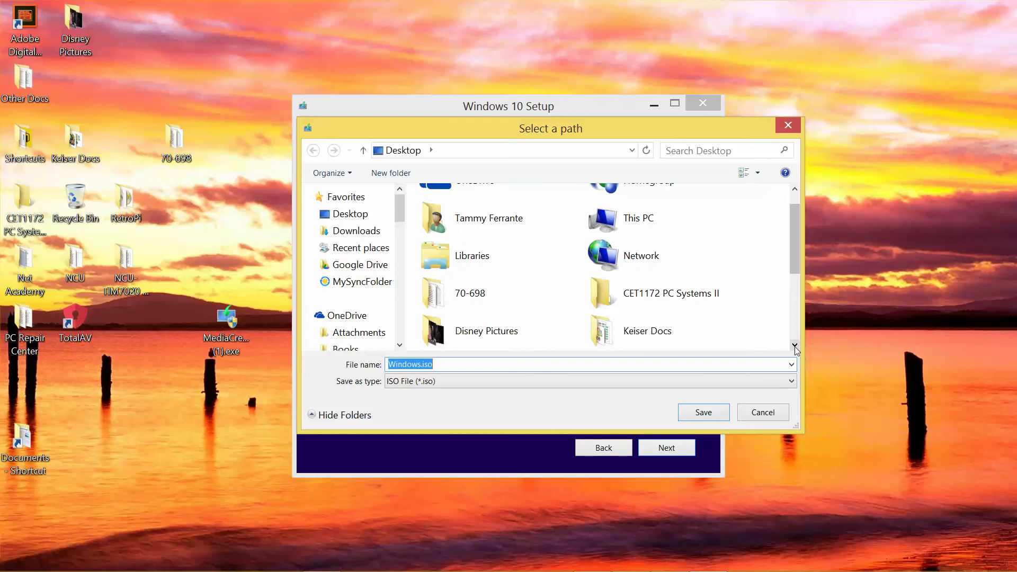
double_click(466, 301)
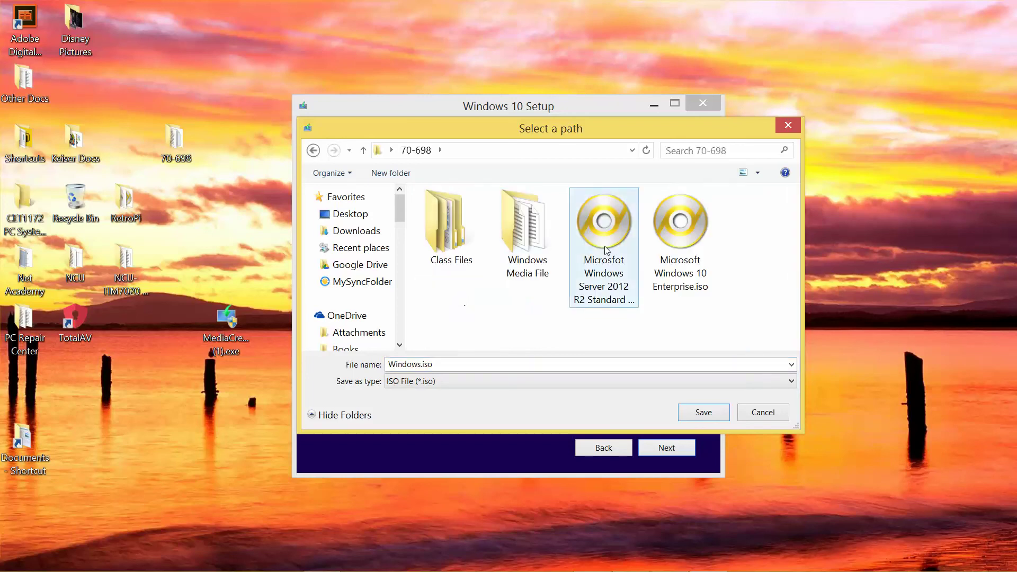
left_click(531, 222)
double_click(532, 223)
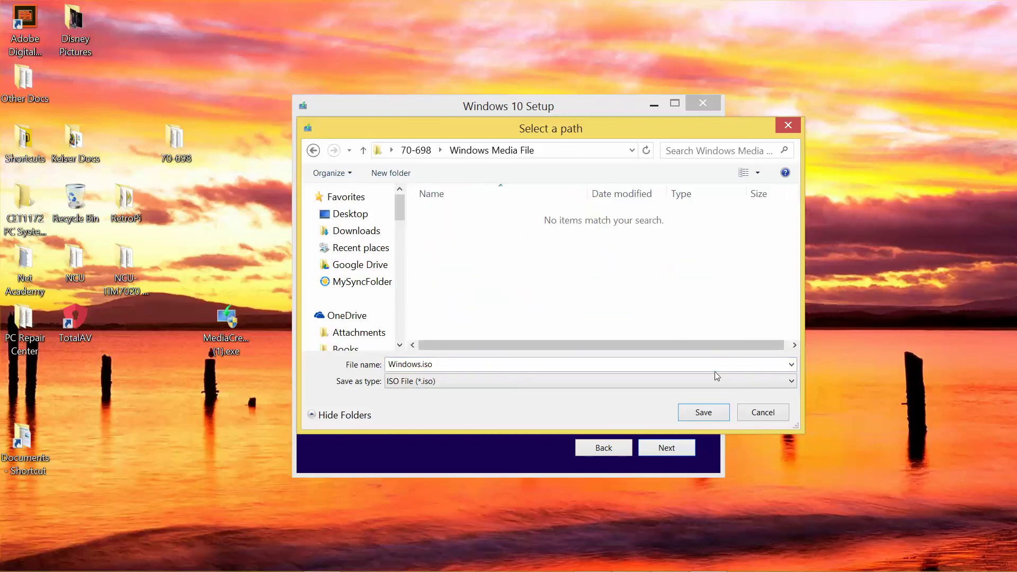
left_click(709, 412)
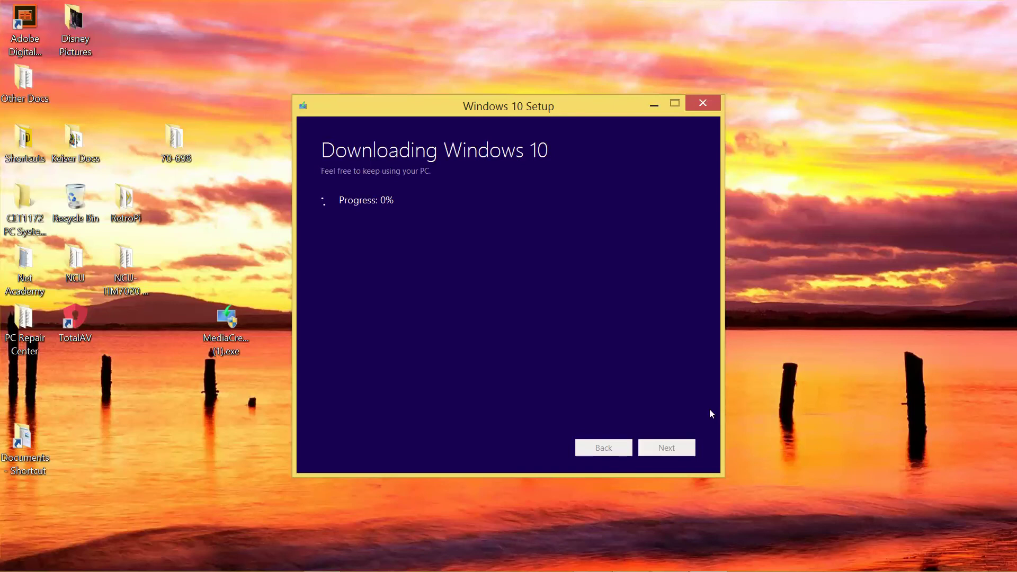
Stop the screen recording while the Windows 10 download sits at 0%.
left_click(642, 563)
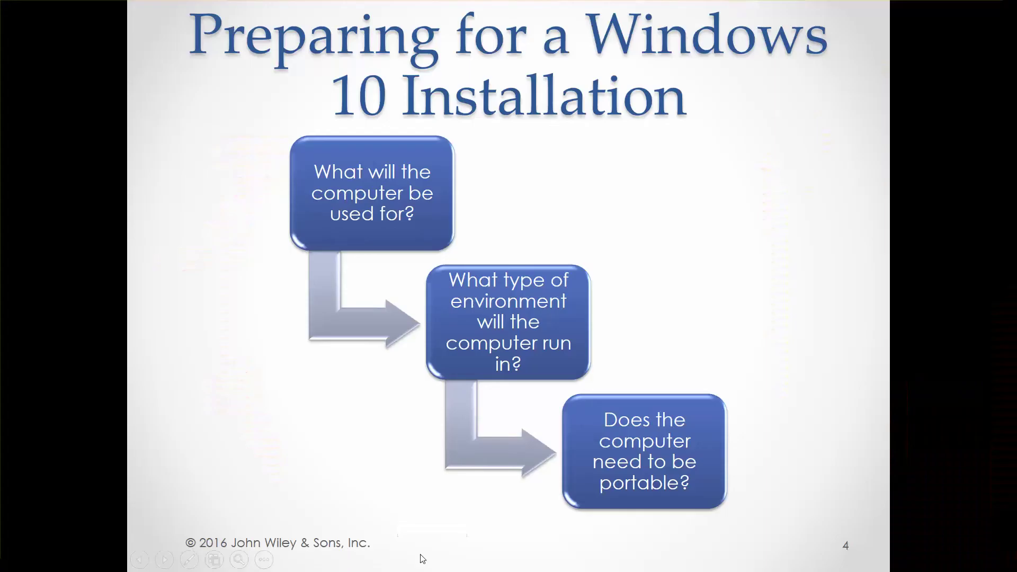